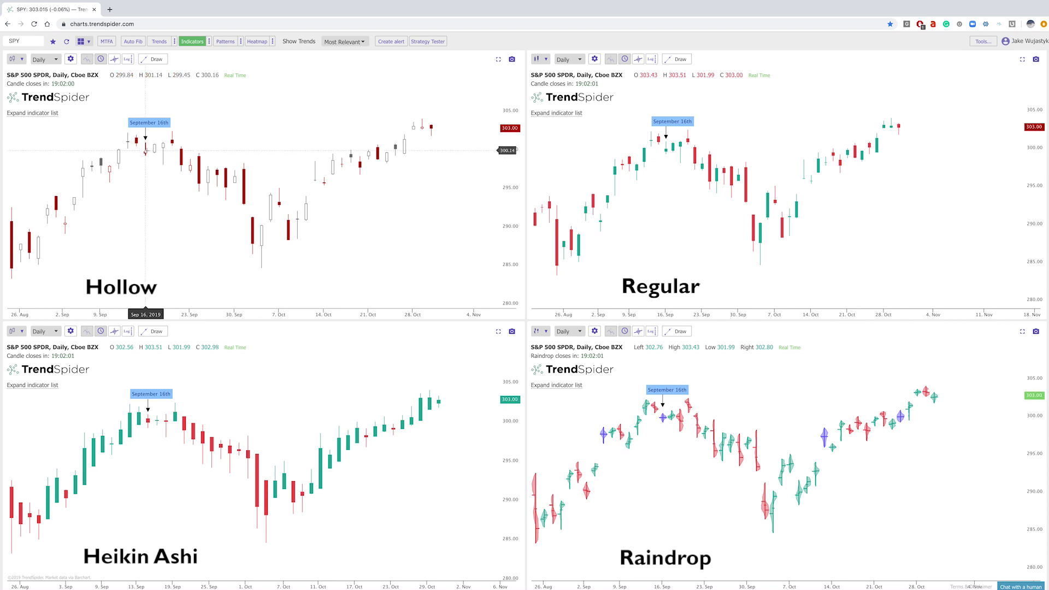
Open the drawing tools on the Hollow SPY chart
click(153, 59)
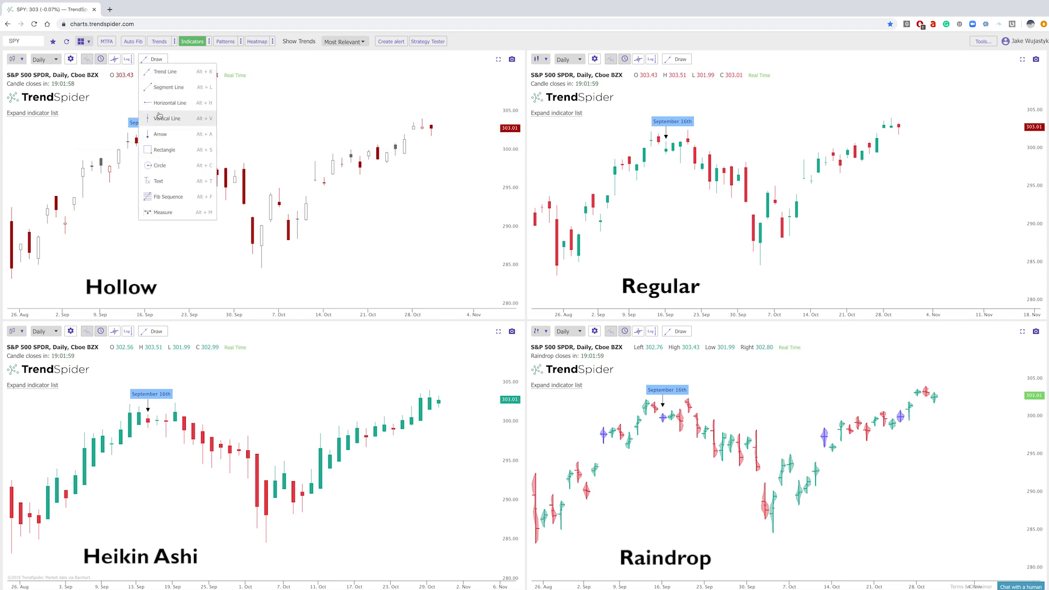
Place trial horizontal levels near 300.15 and 301.09, then undo both
click(170, 103)
click(145, 146)
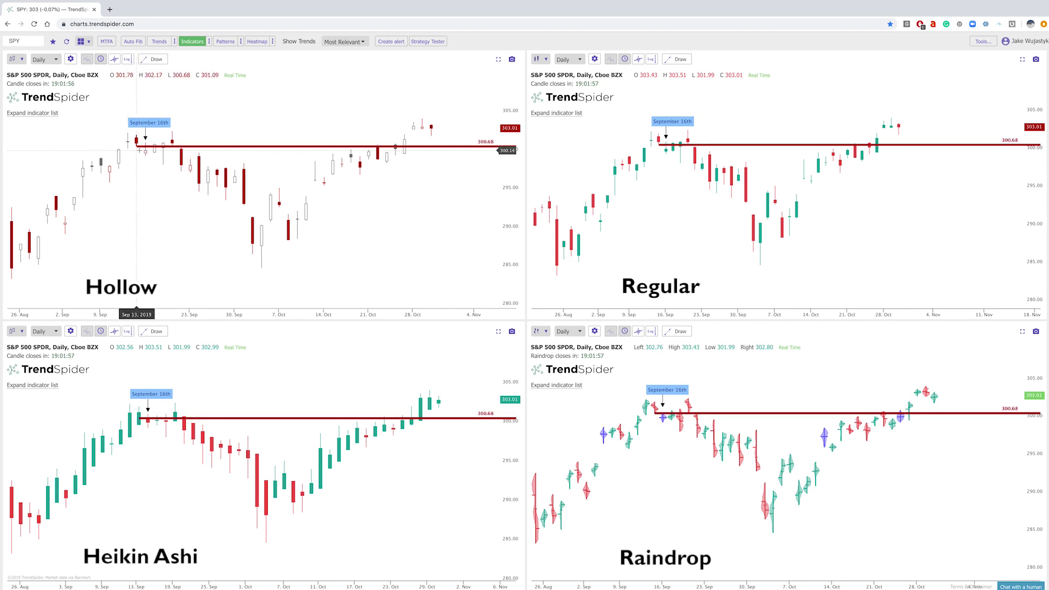
drag(145, 148, 146, 151)
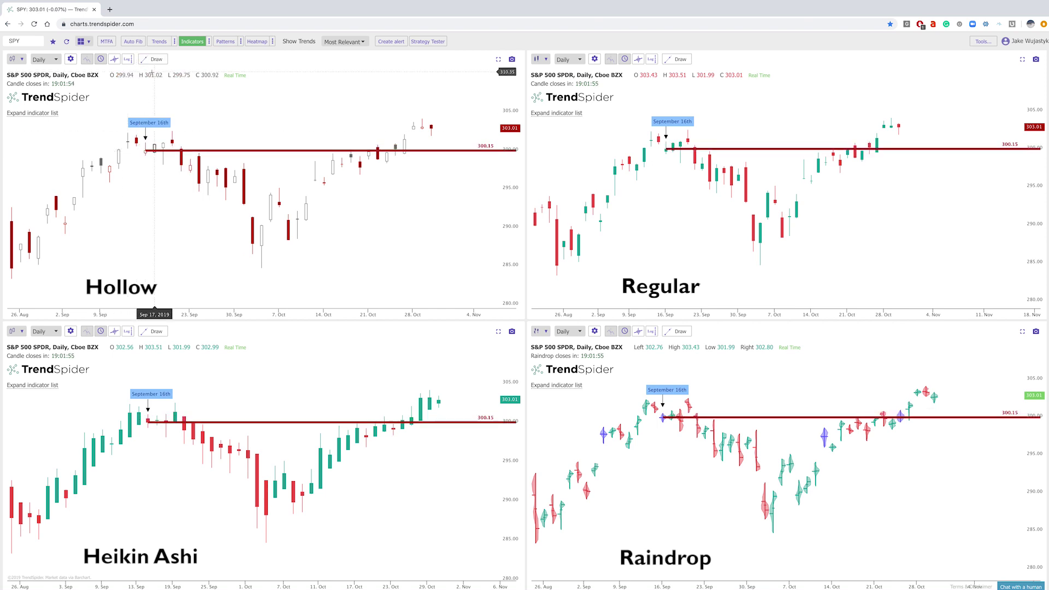
click(154, 59)
click(155, 103)
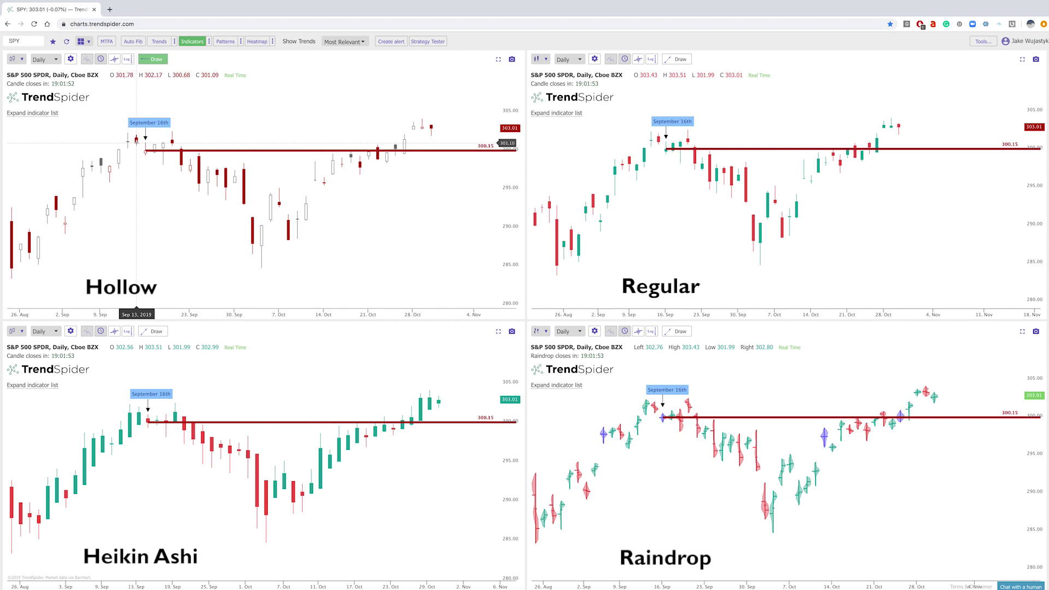
click(136, 143)
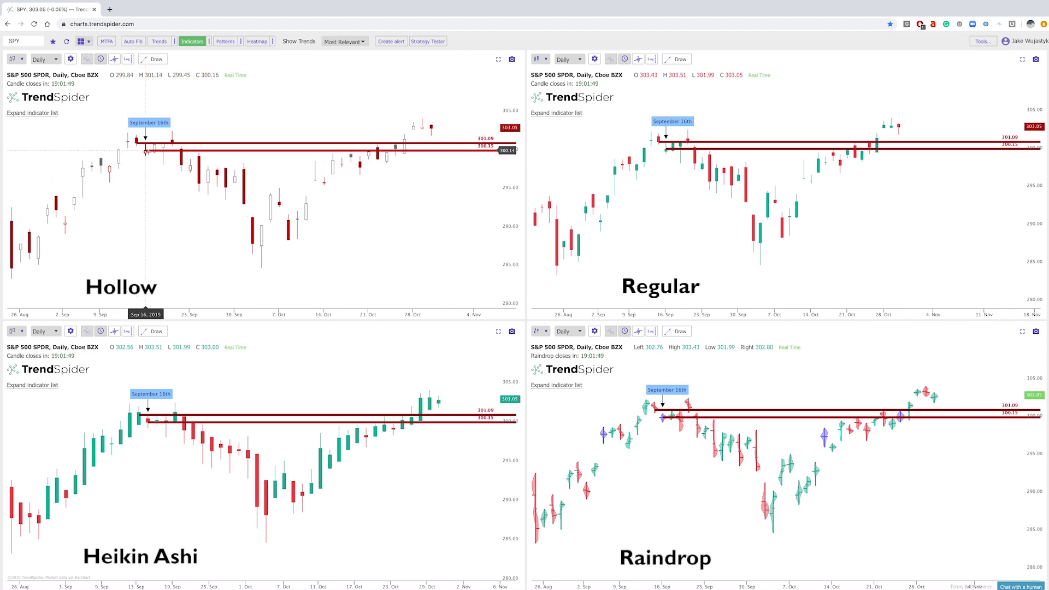
key(ctrl+z)
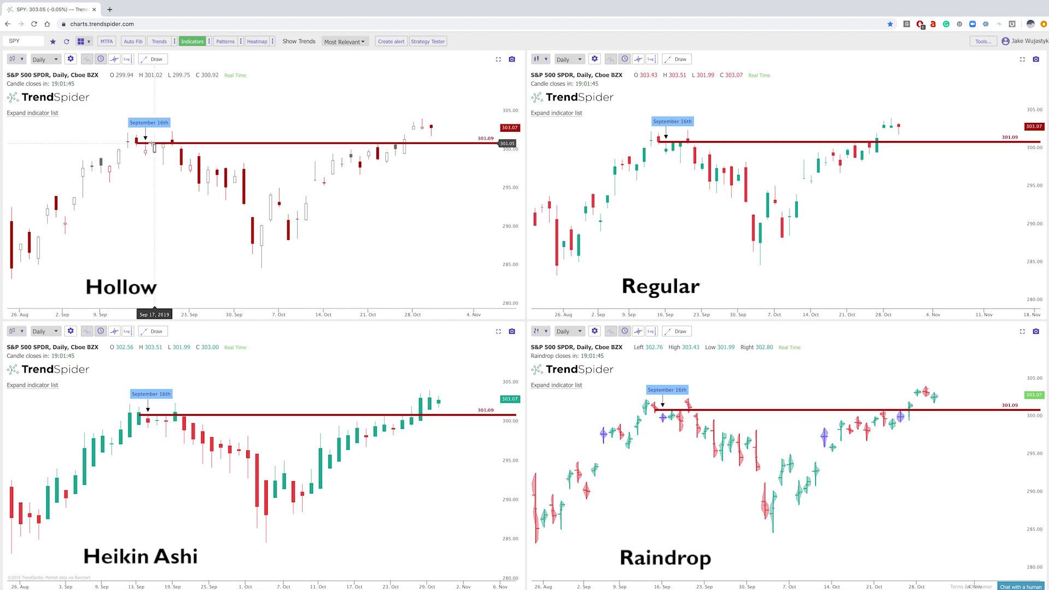
key(ctrl+z)
Draw horizontal level lines at 299.76 and 300.16 on the Hollow chart
click(153, 59)
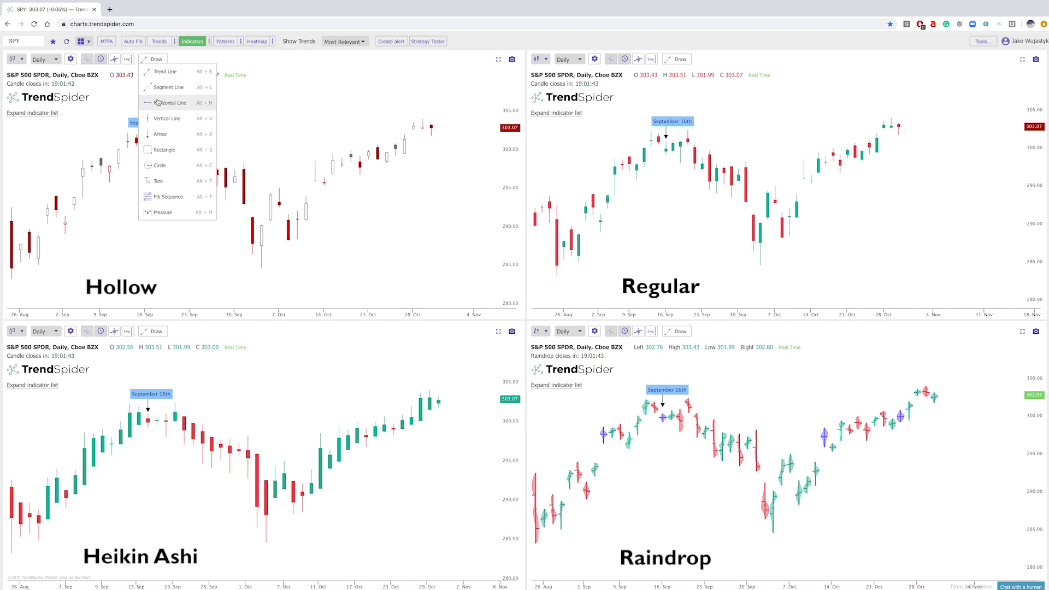
click(159, 103)
click(138, 152)
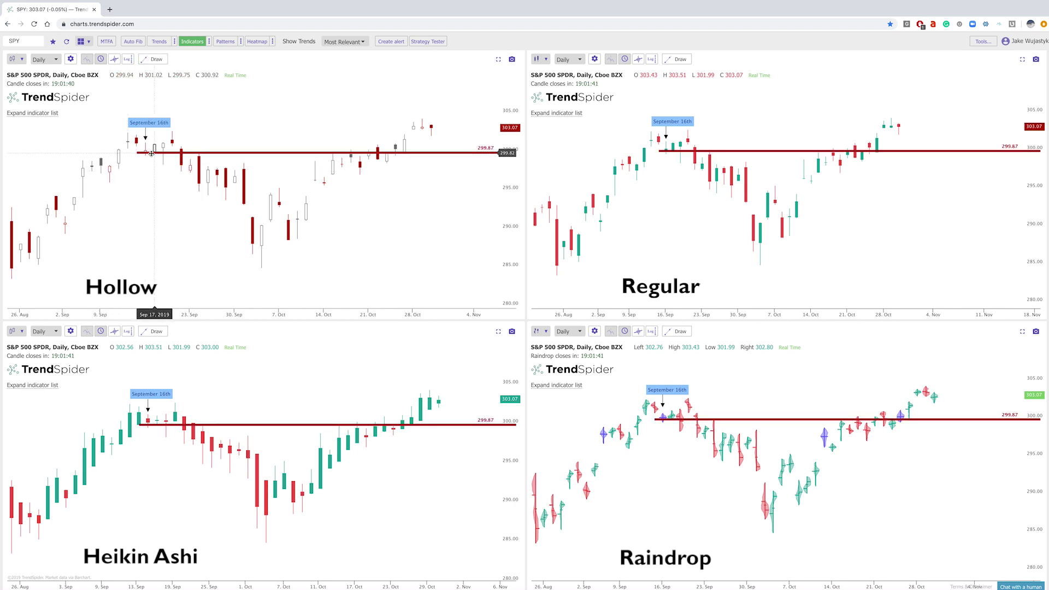
drag(153, 154, 154, 153)
click(153, 59)
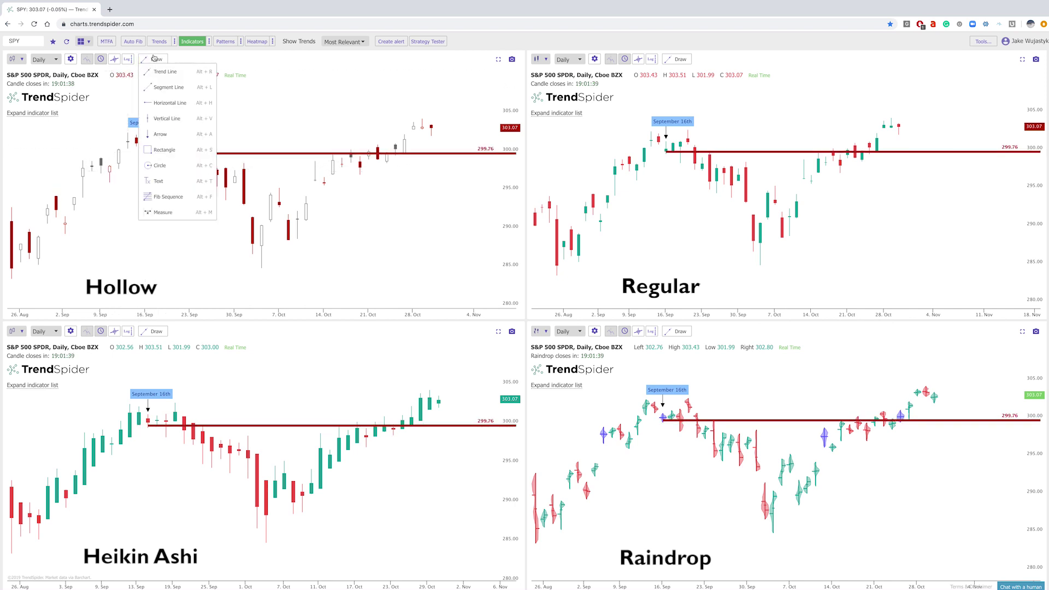
click(164, 103)
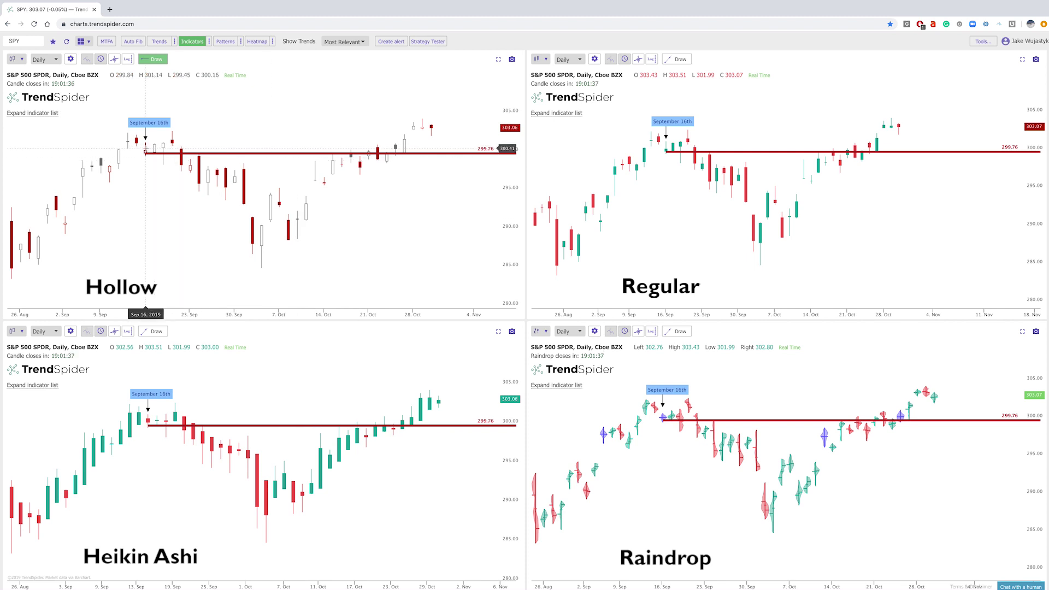
click(145, 150)
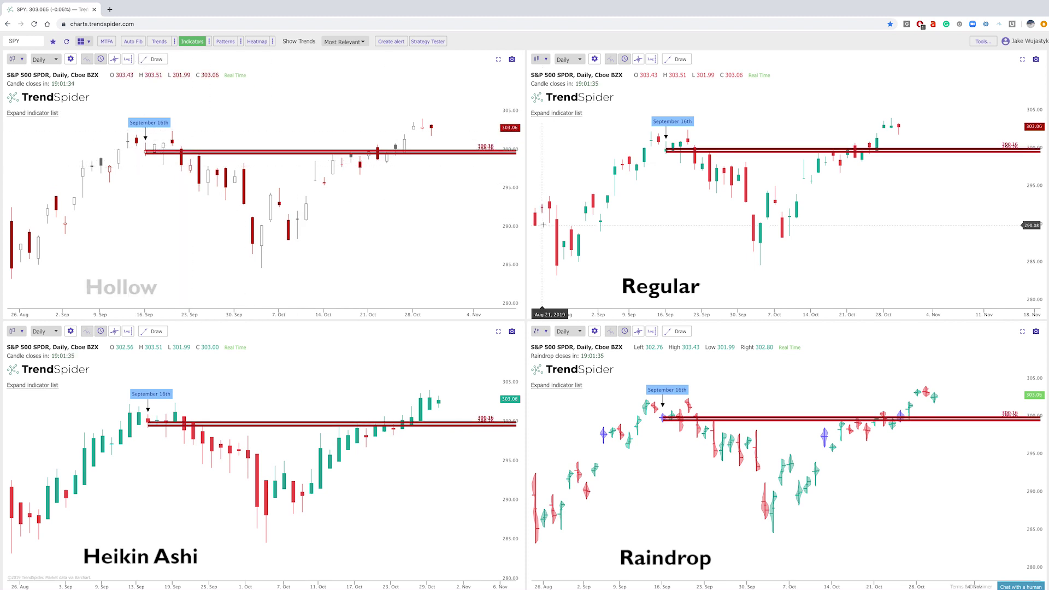
scroll(358, 157, up, 3)
Zoom into mid-August onward and raise the upper level line to 301.77
scroll(358, 157, up, 5)
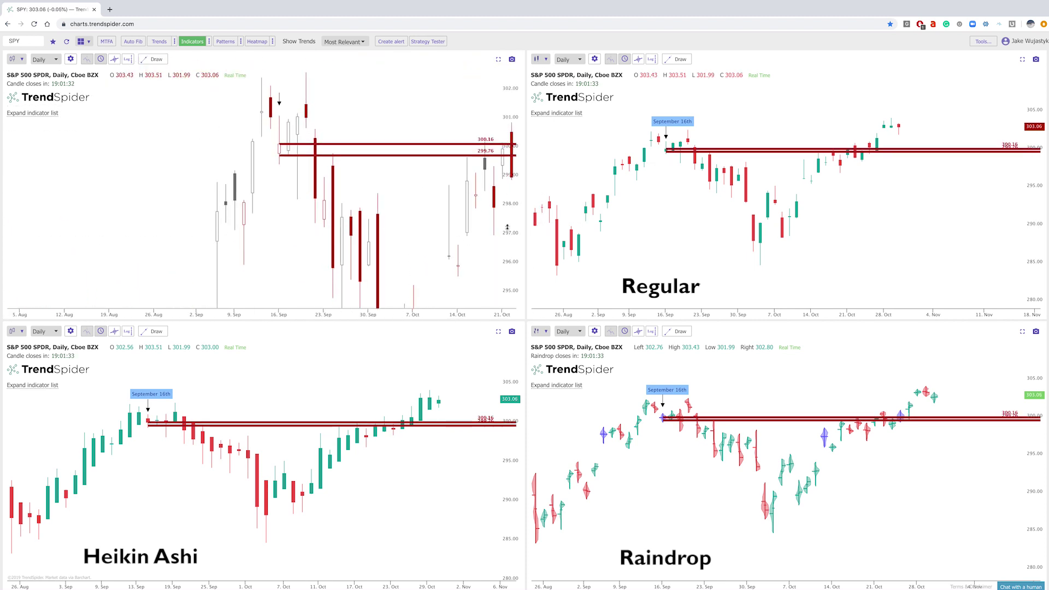
scroll(351, 184, up, 2)
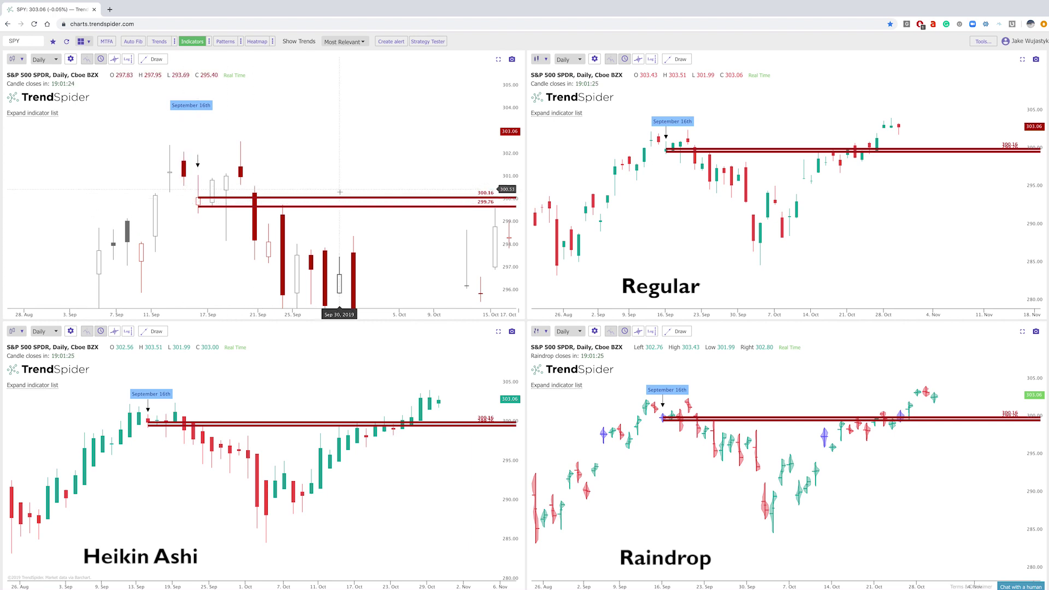
drag(511, 145, 510, 197)
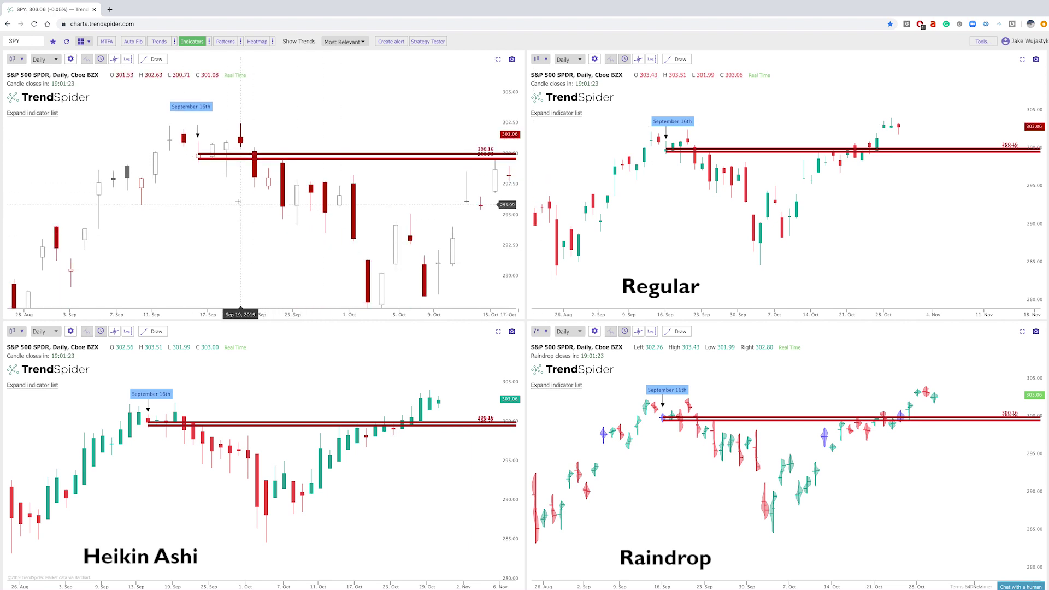
drag(193, 189, 288, 170)
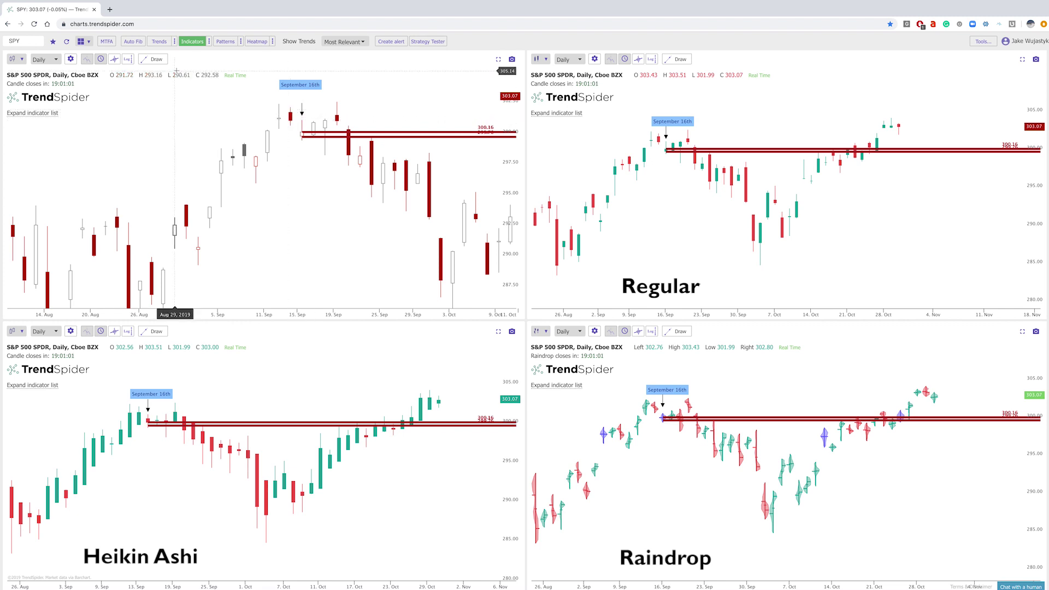
drag(326, 133, 299, 122)
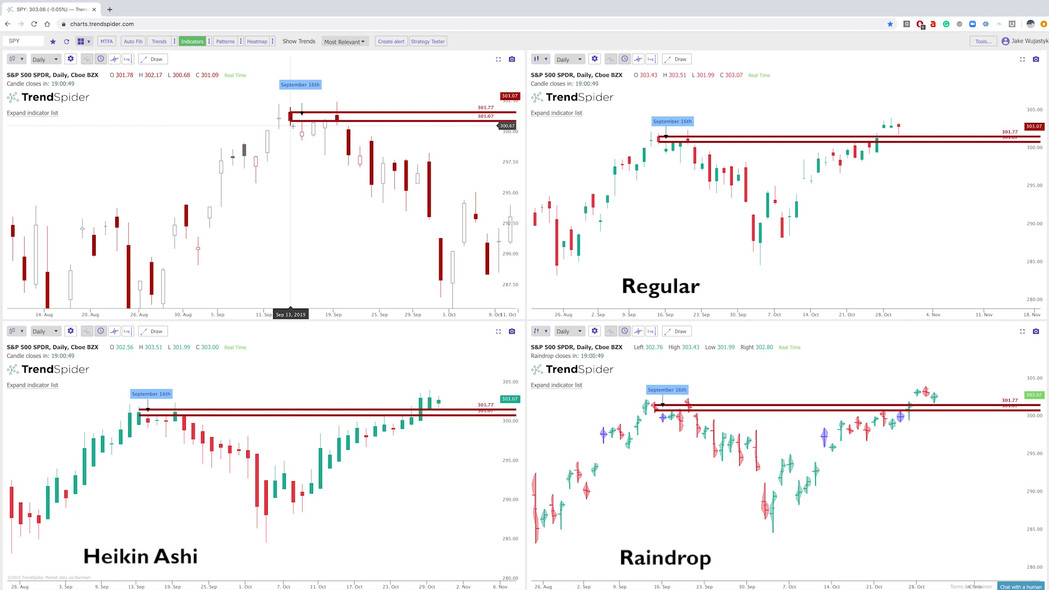
Restore the wider chart range and delete both level lines from all charts
drag(515, 149, 515, 174)
drag(339, 234, 316, 225)
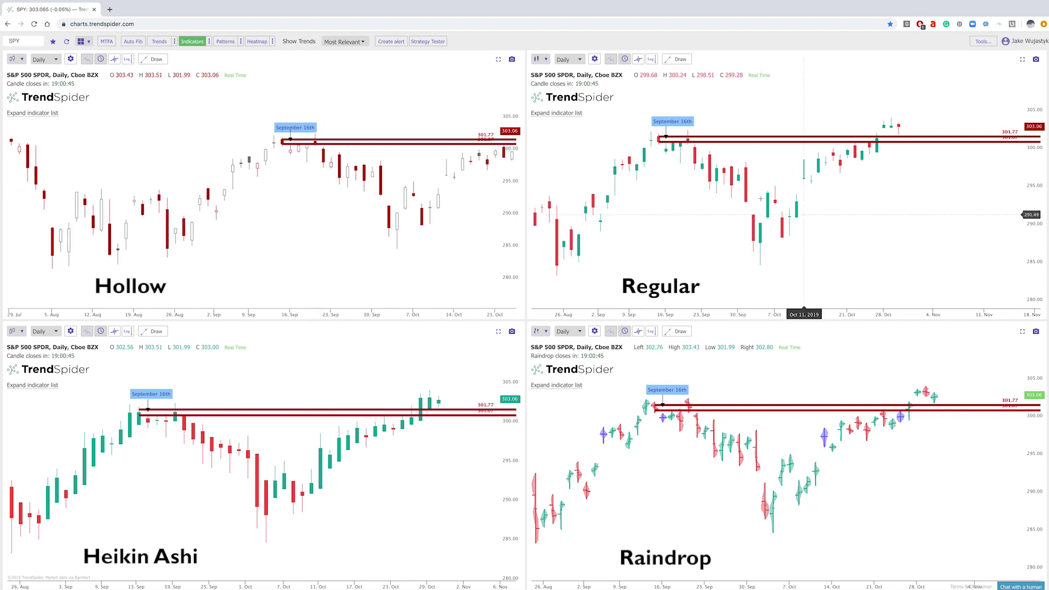
click(742, 142)
key(Delete)
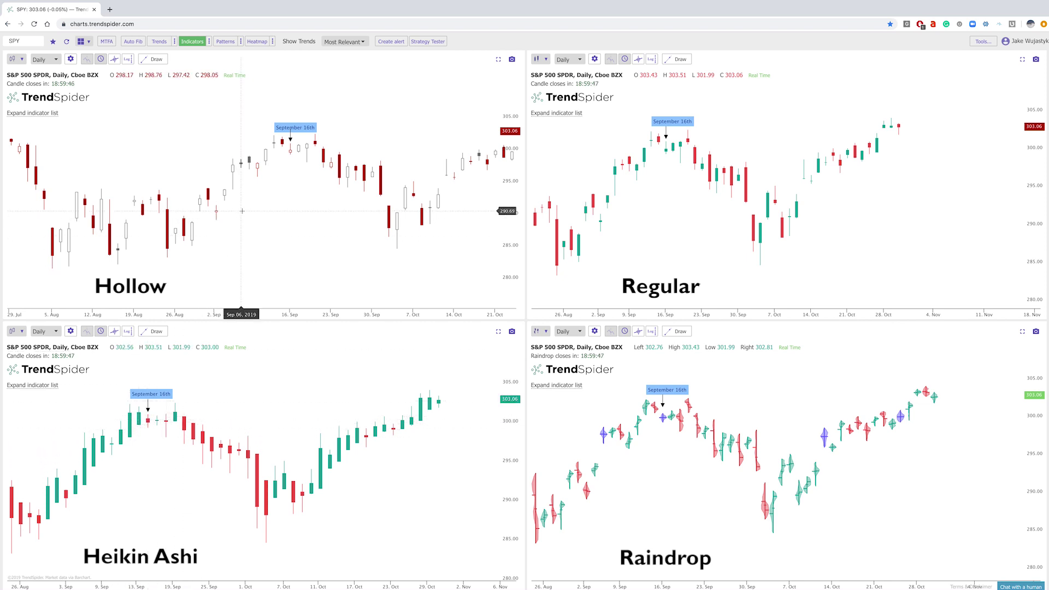
Zoom the four SPY charts to review them with only candles and September 16th markers
scroll(234, 214, up, 5)
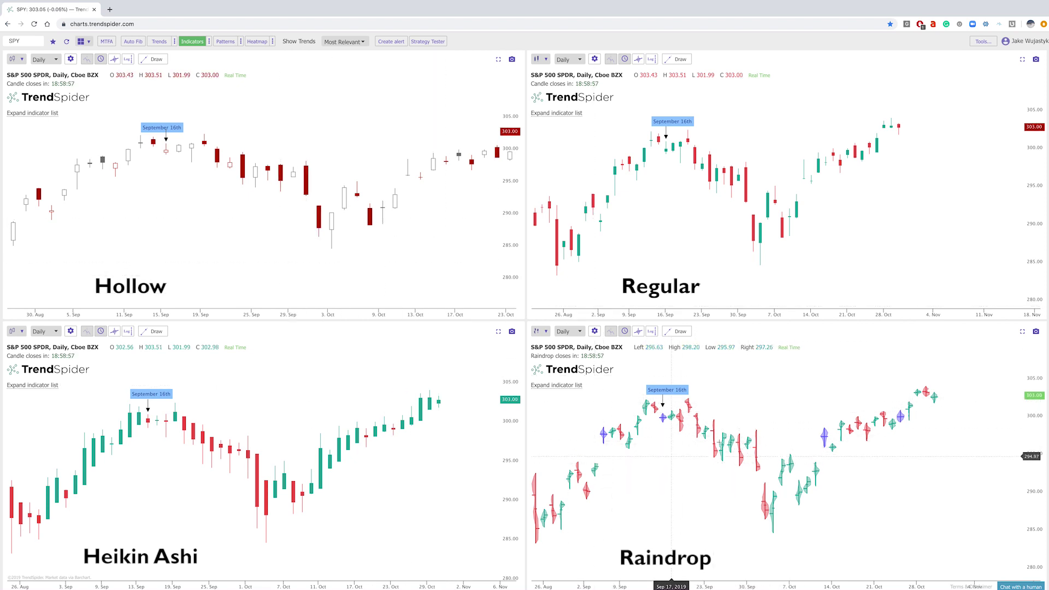
Switch the top-left chart to Raindrop and show it as a single chart
click(15, 60)
click(55, 144)
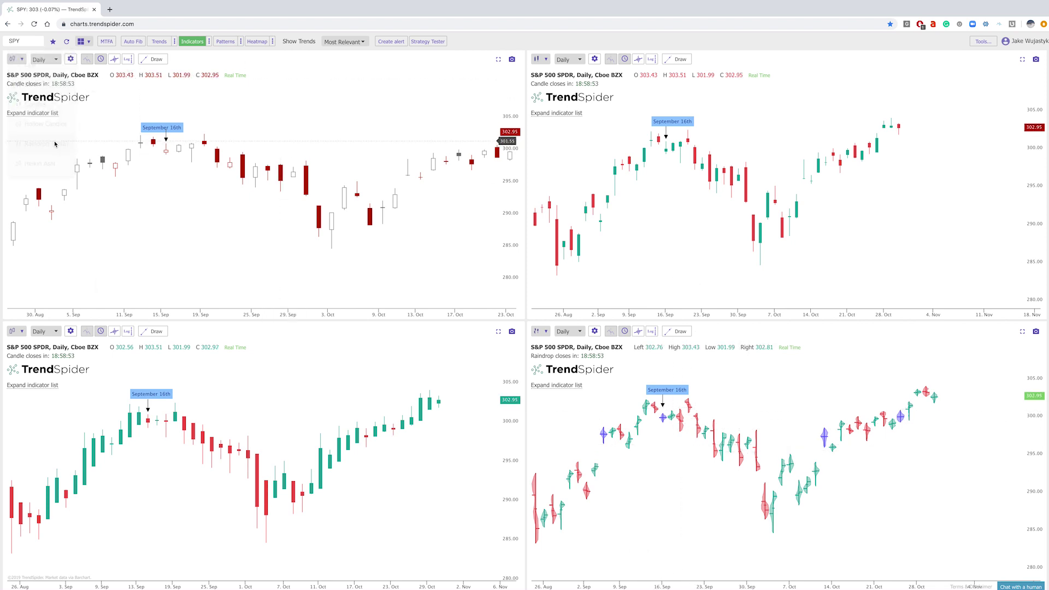
click(86, 42)
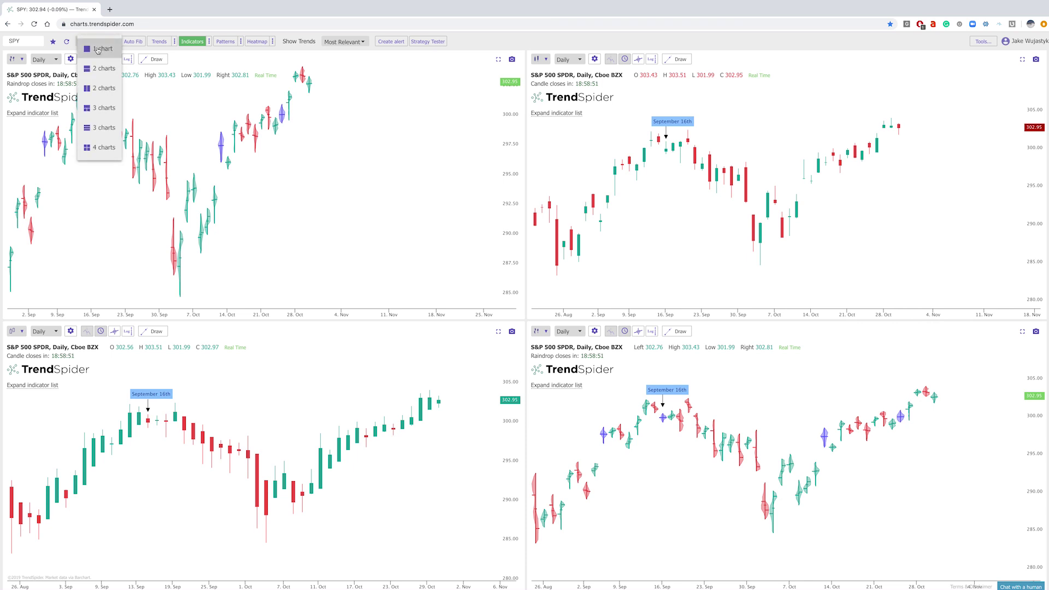
click(97, 49)
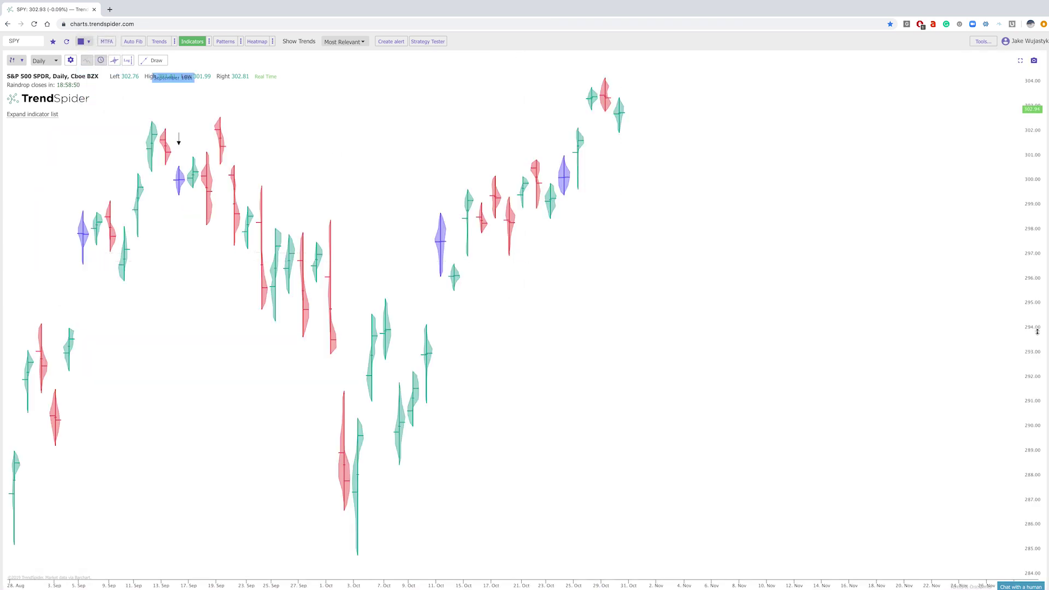
Zoom into mid-September and move the September 16th label beside its down-arrow
scroll(813, 143, up, 10)
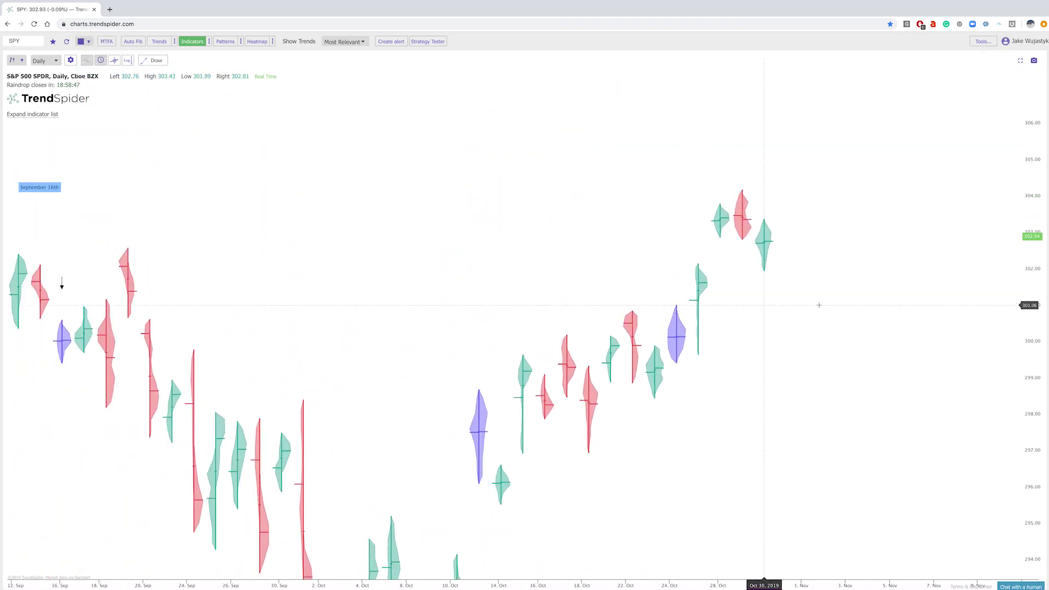
scroll(819, 305, up, 5)
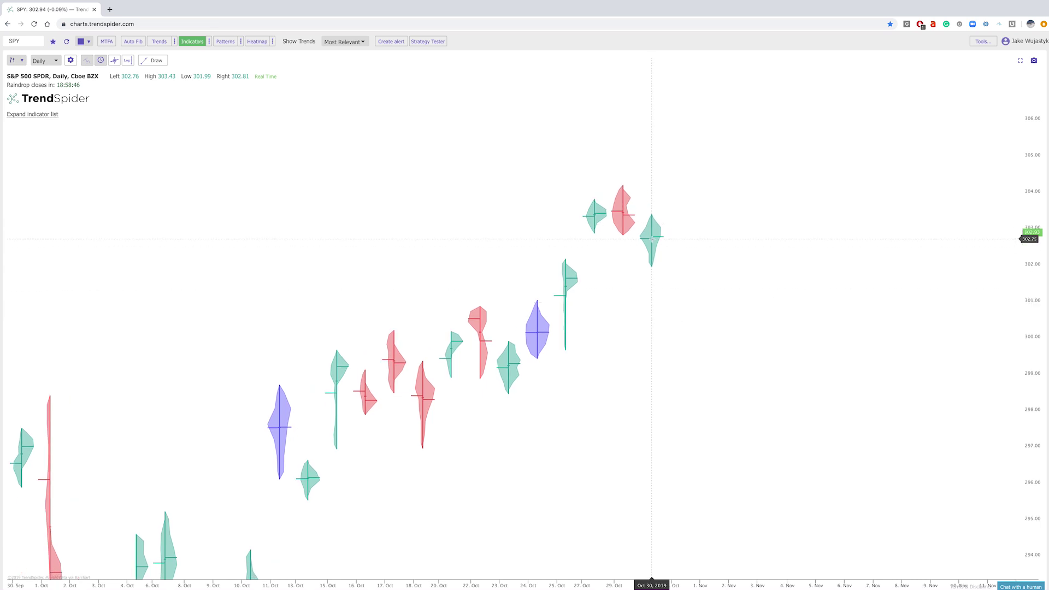
right_click(652, 239)
scroll(547, 293, down, 3)
scroll(508, 257, left, 10)
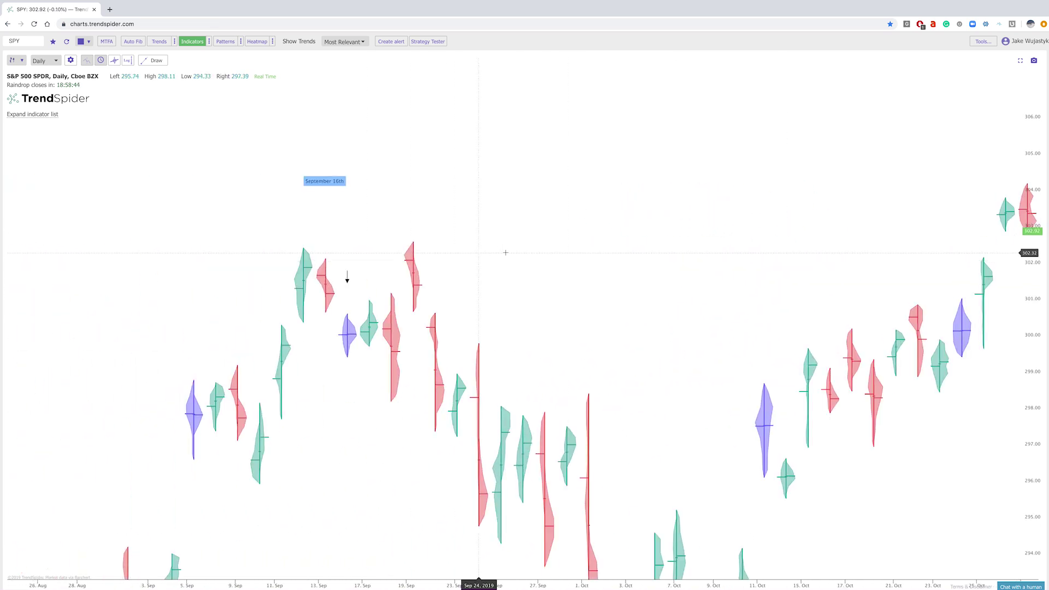
scroll(505, 252, up, 3)
drag(356, 176, 408, 263)
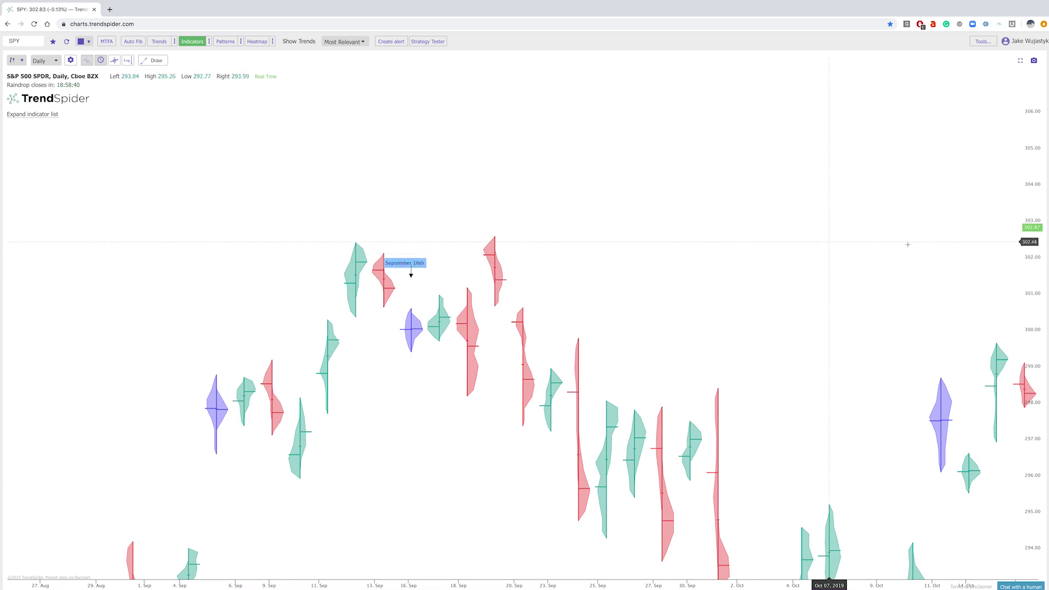
scroll(684, 284, up, 2)
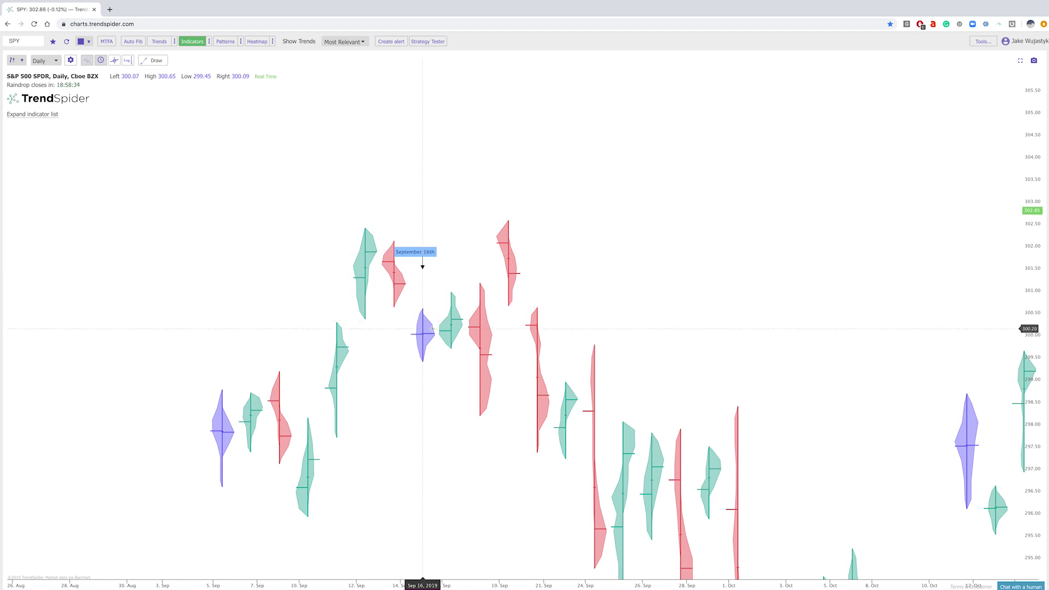
Draw horizontal lines at the Sep 16 low (299.45) and high (300.65)
click(154, 60)
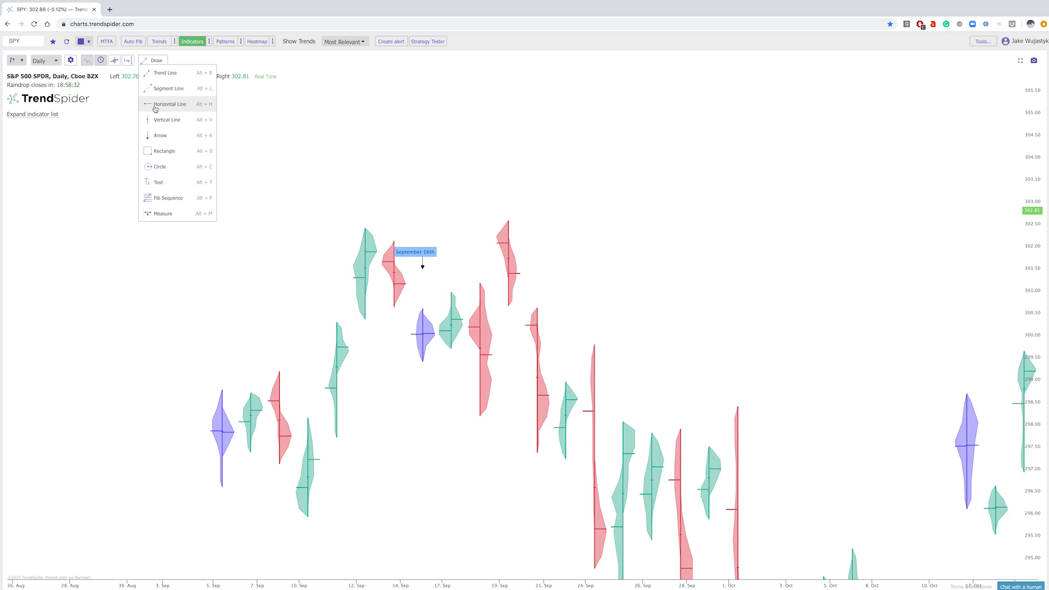
click(154, 104)
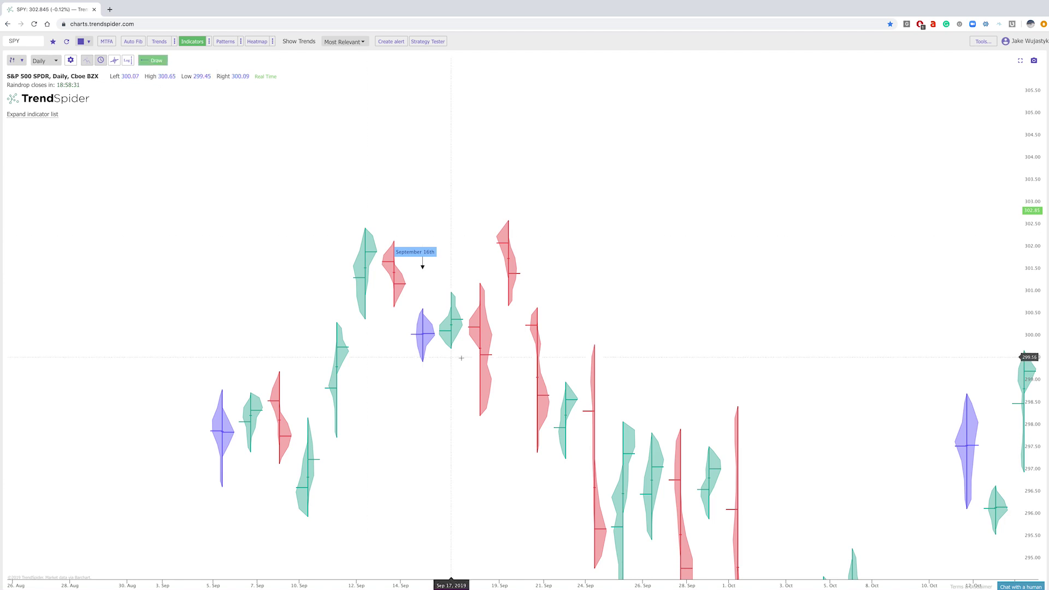
click(422, 361)
click(155, 59)
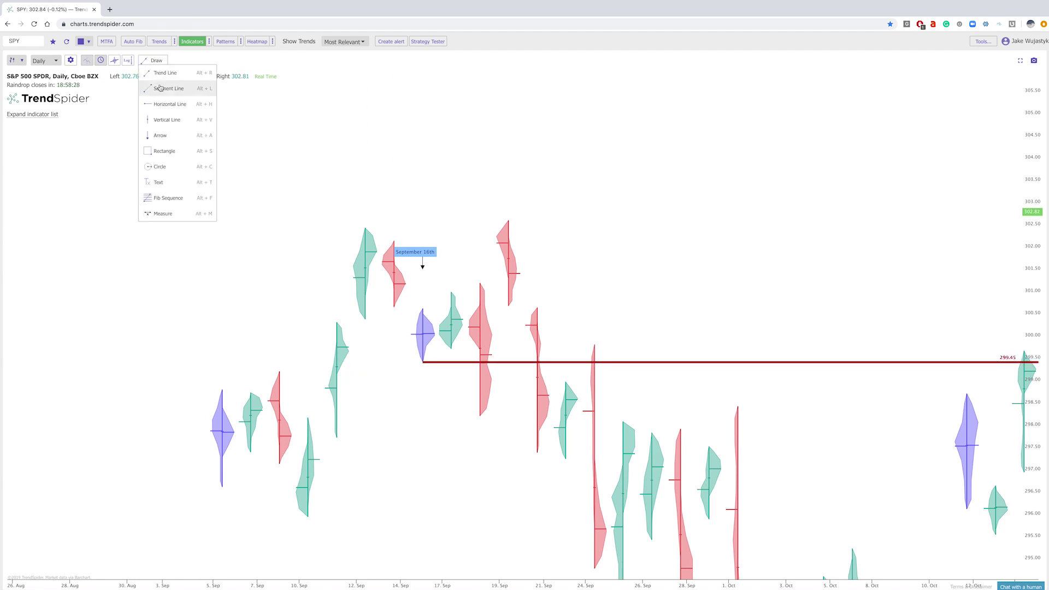
click(160, 103)
click(427, 310)
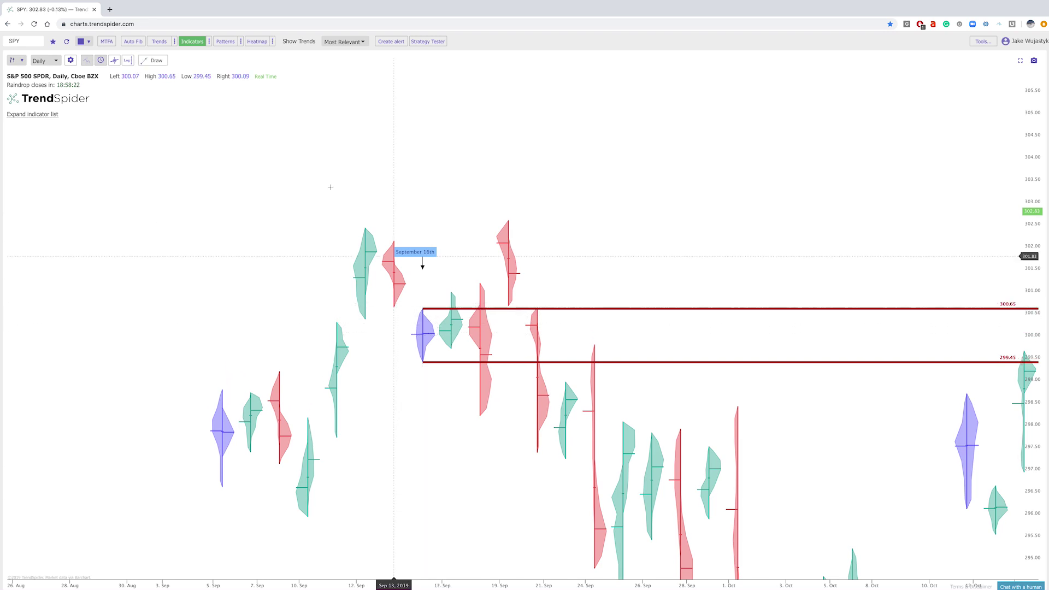
click(152, 60)
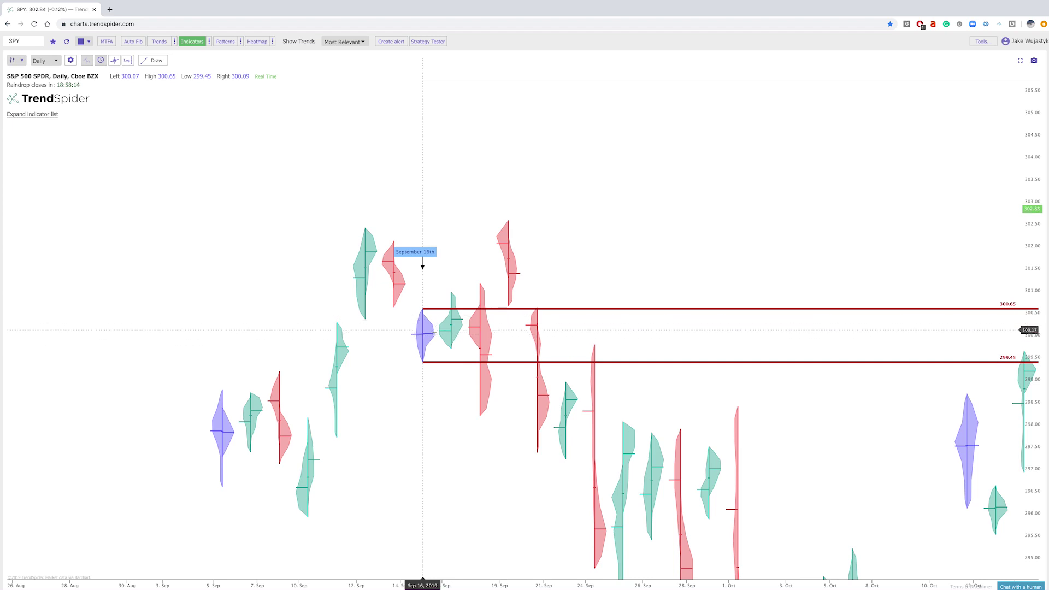
right_click(425, 334)
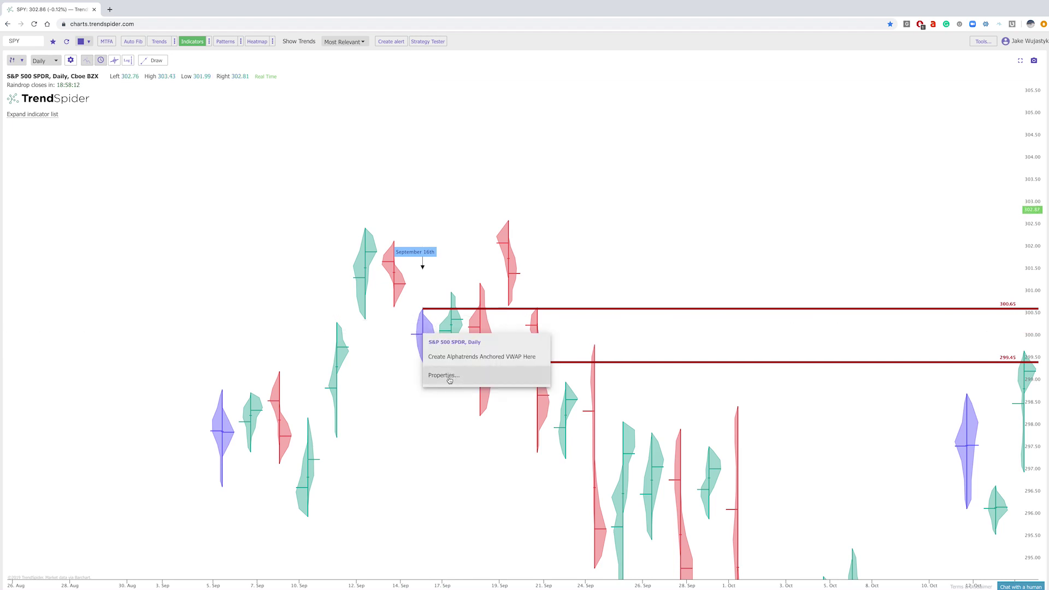
click(419, 339)
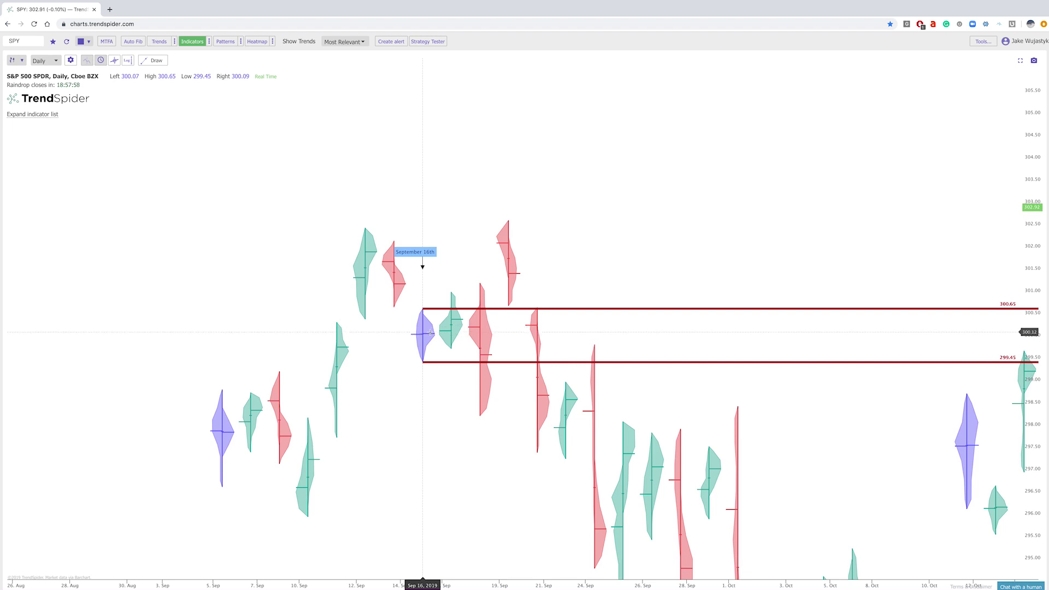
right_click(430, 335)
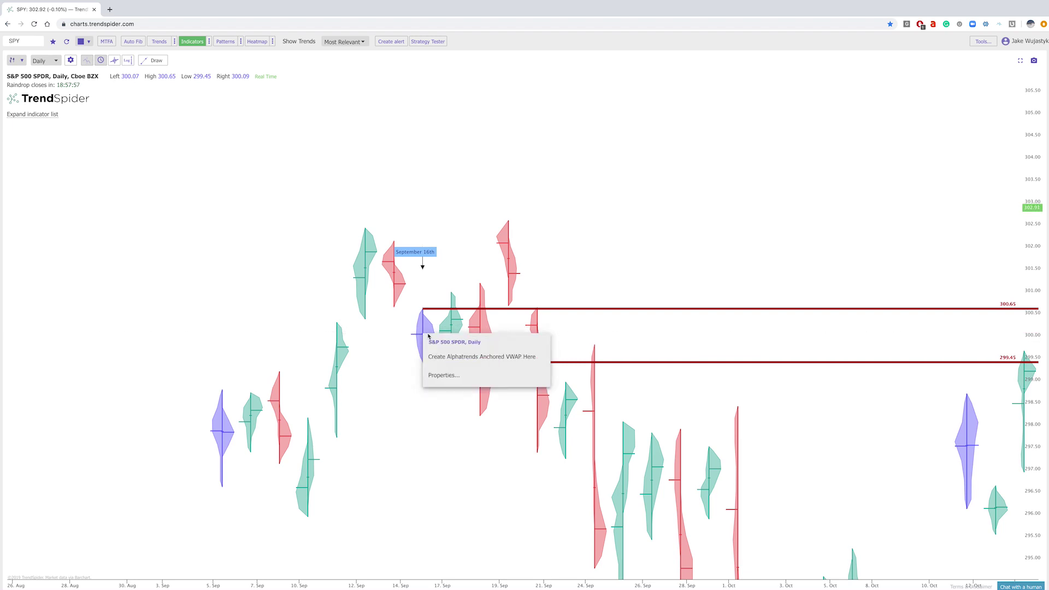
click(447, 376)
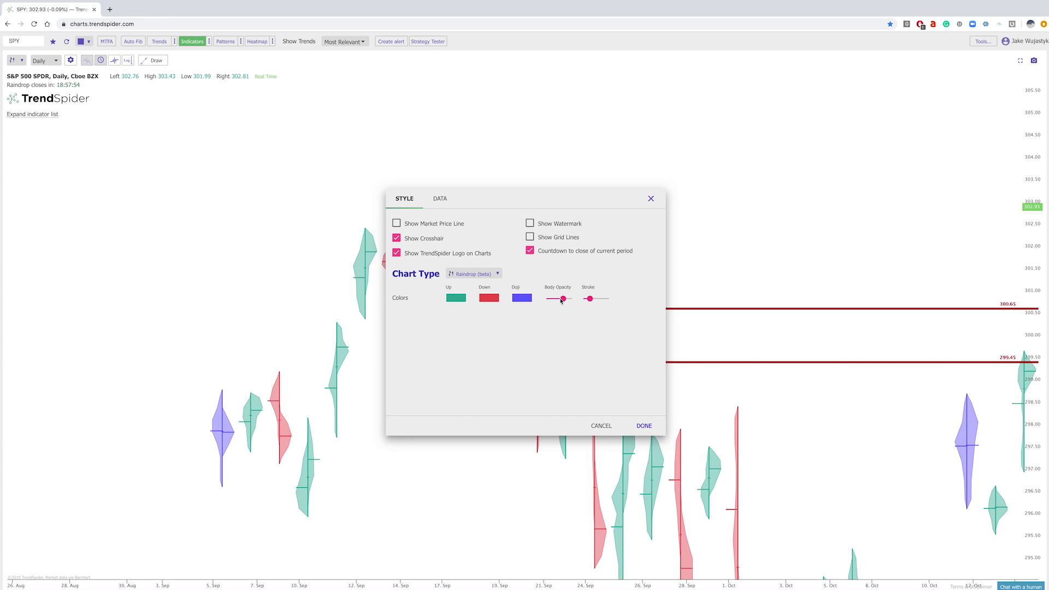
drag(562, 300, 556, 300)
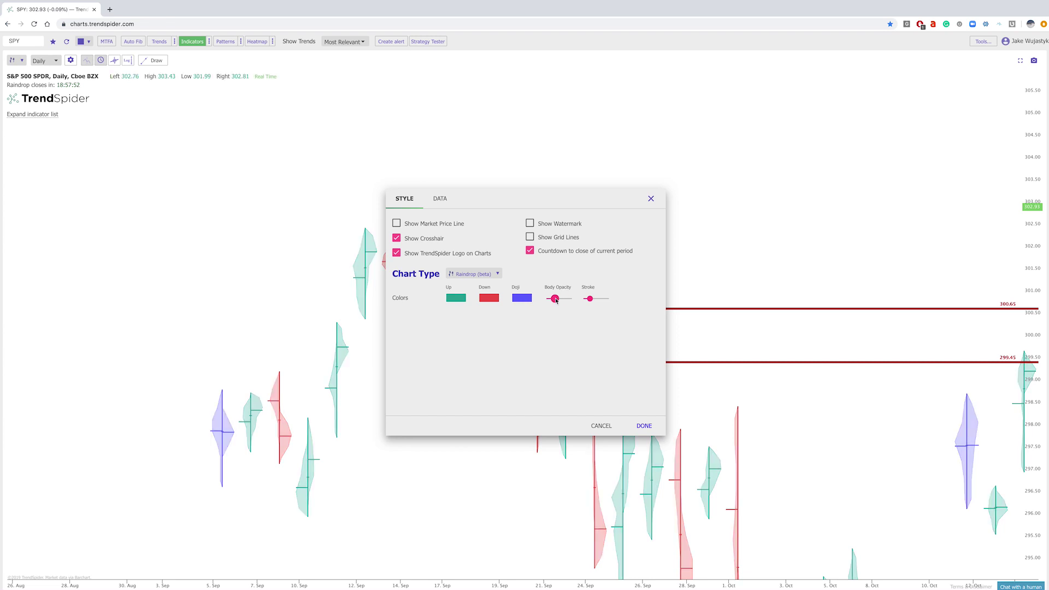
click(645, 426)
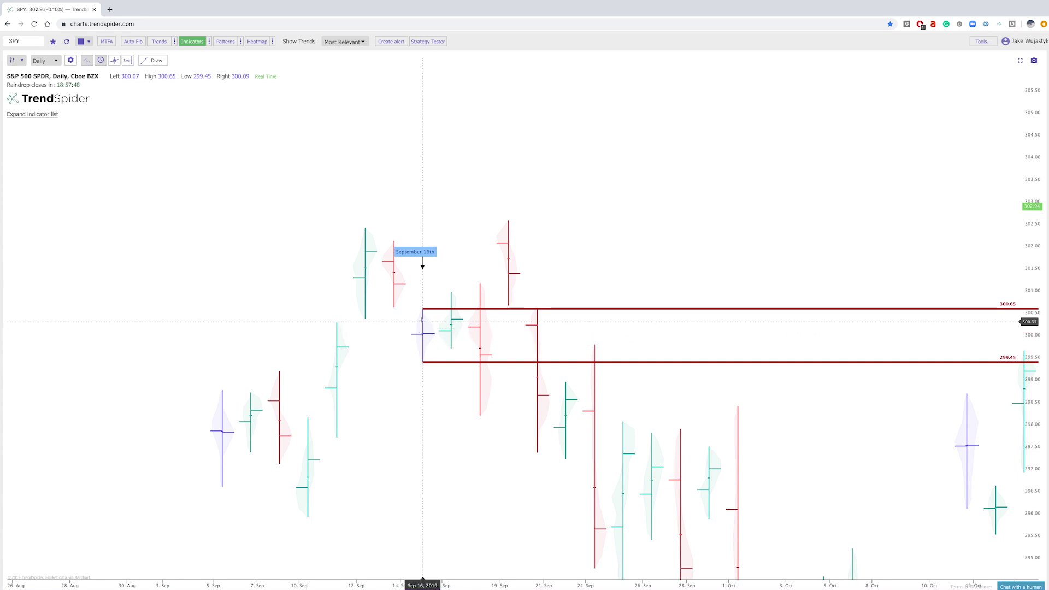
right_click(422, 333)
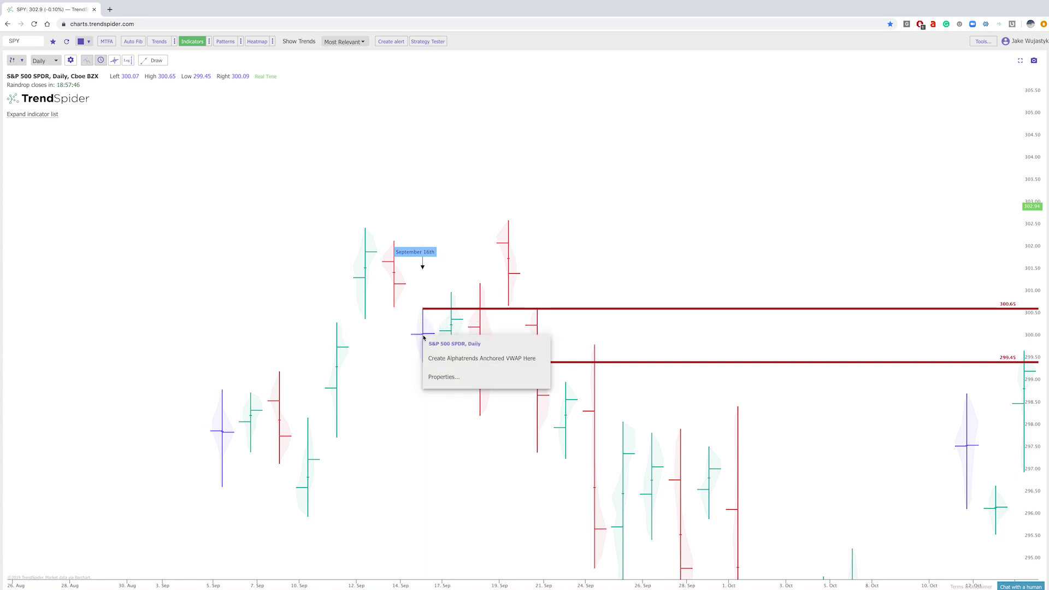
click(439, 377)
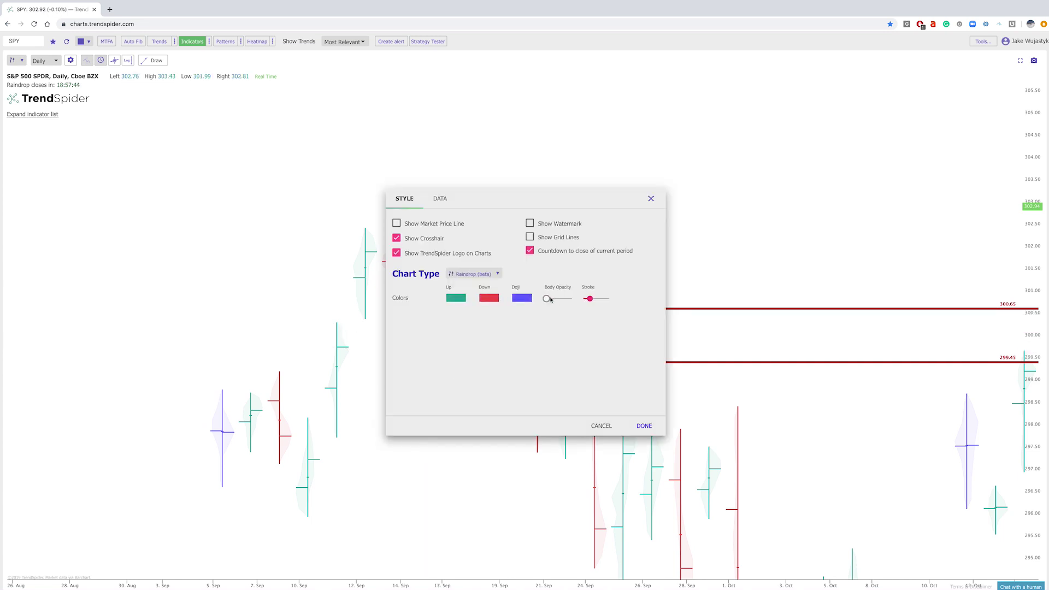
drag(547, 298, 791, 284)
click(645, 426)
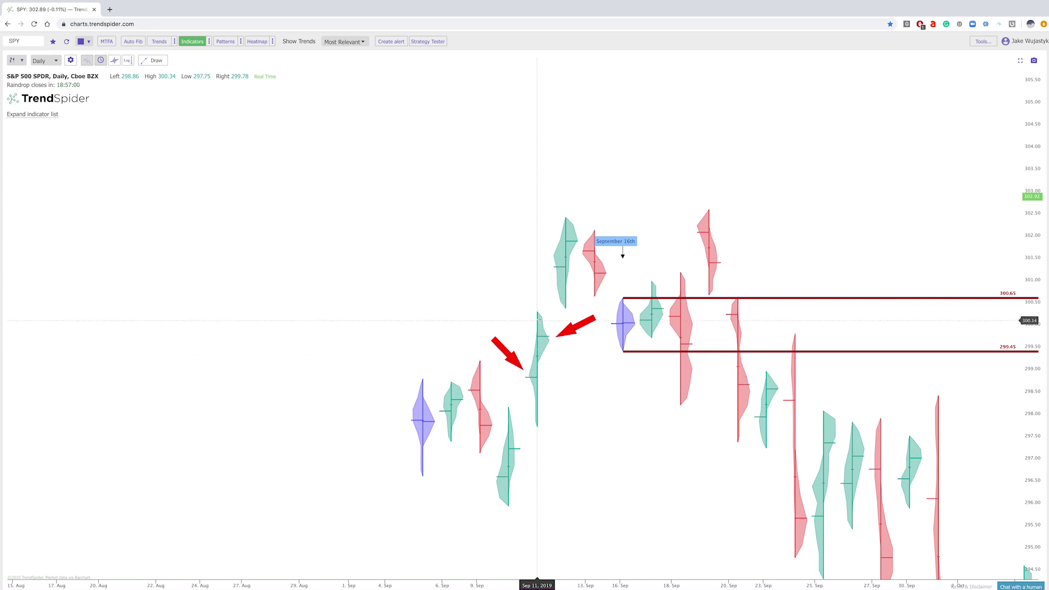
Move the lines to the Sep 11 low at 297.78 and high at 300.34
drag(629, 353, 537, 426)
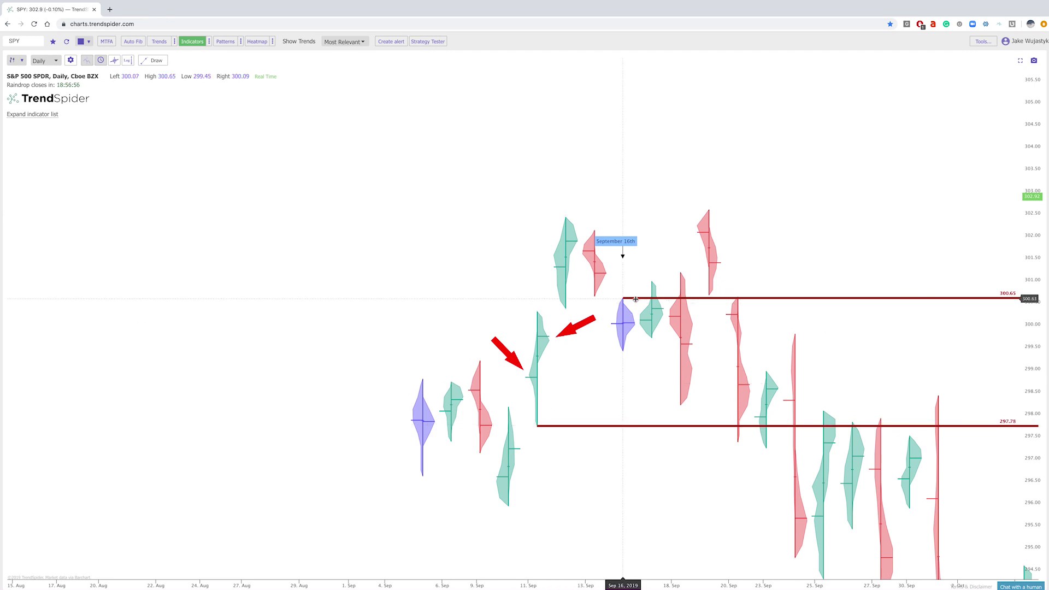
drag(635, 299, 537, 312)
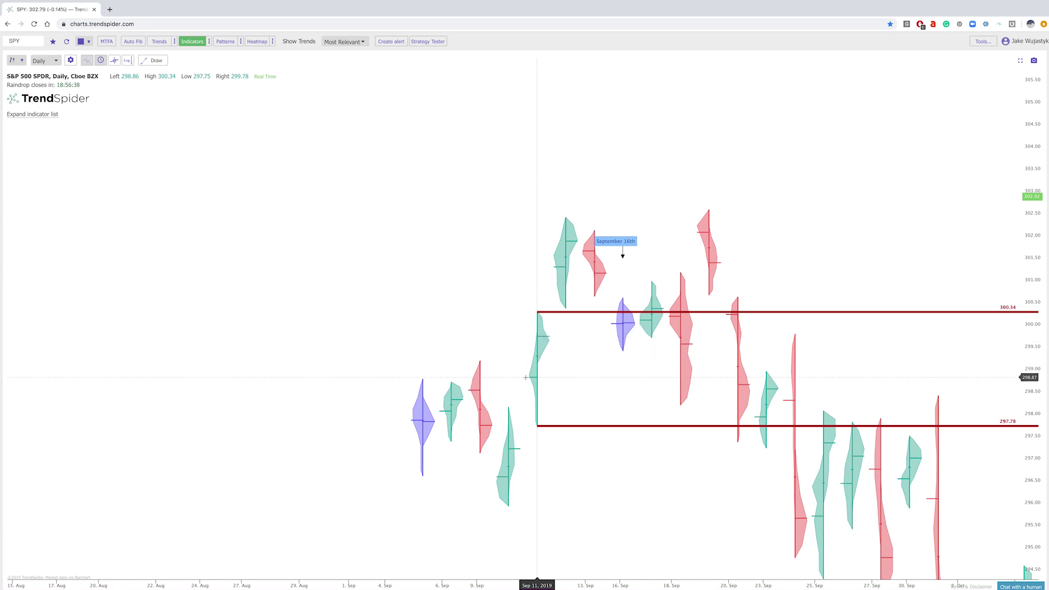
Undo the 300.34 and 297.78 horizontal lines to clear them from the chart
scroll(494, 309, down, 3)
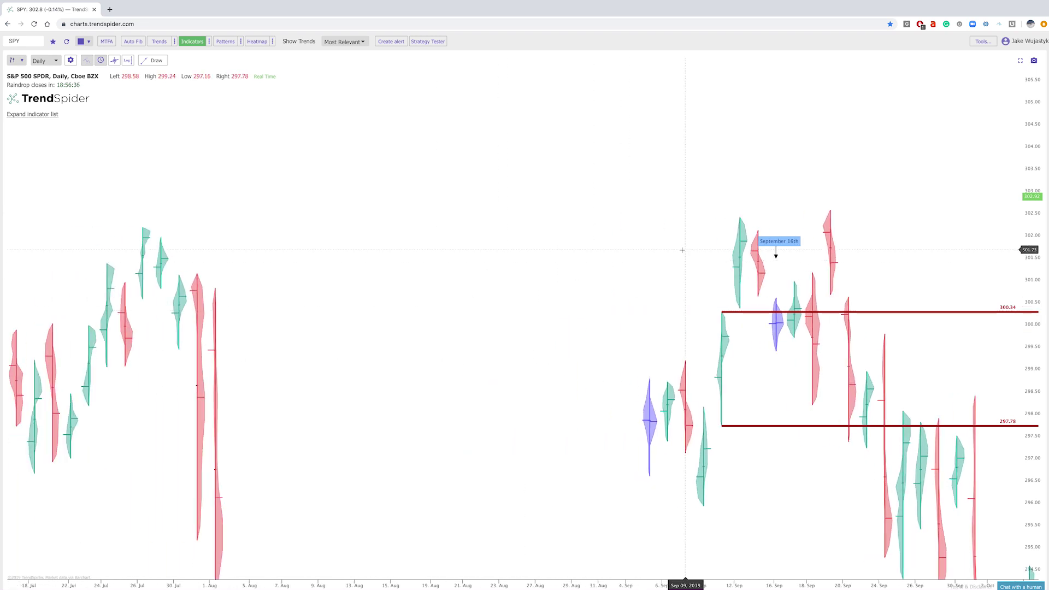
scroll(682, 250, down, 5)
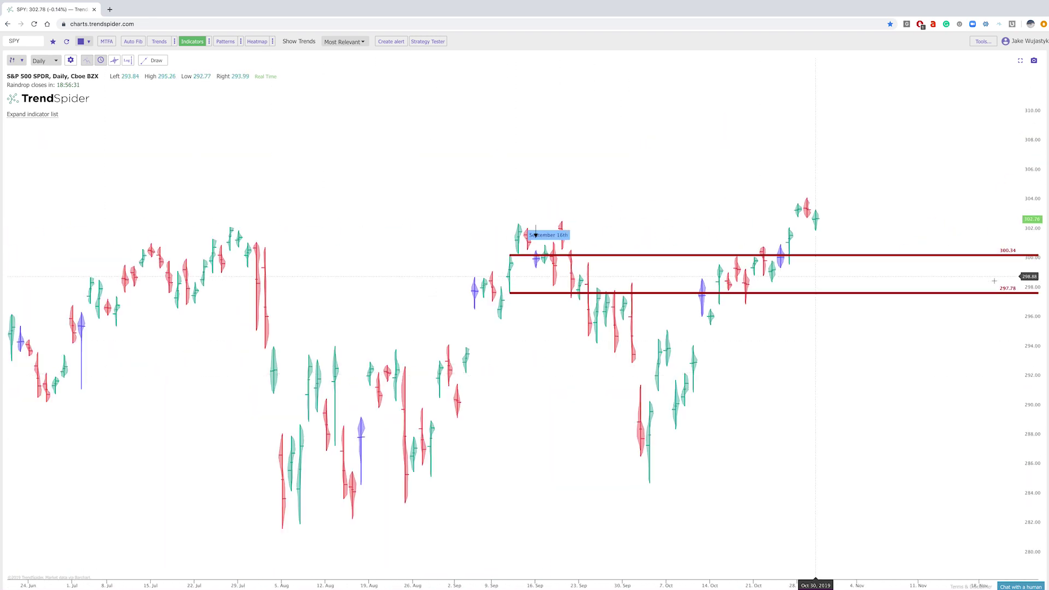
scroll(929, 290, up, 5)
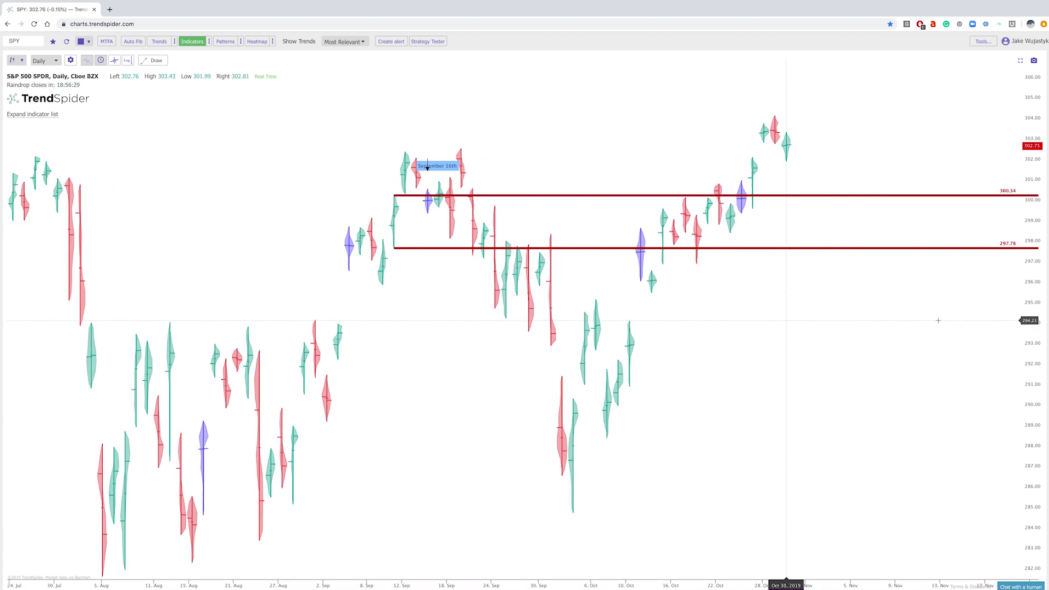
scroll(398, 208, up, 1)
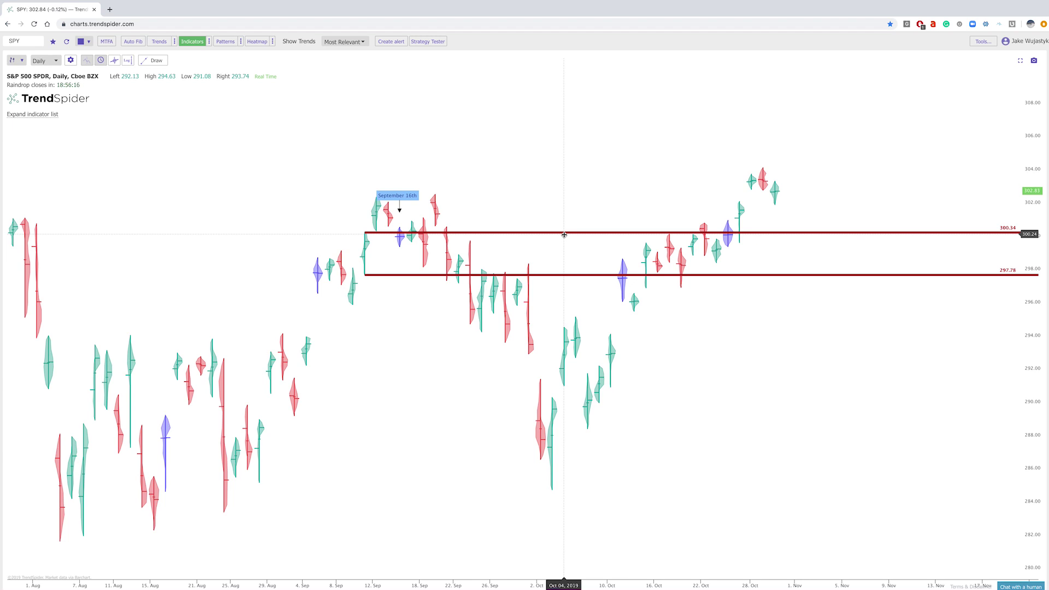
key(ctrl+z)
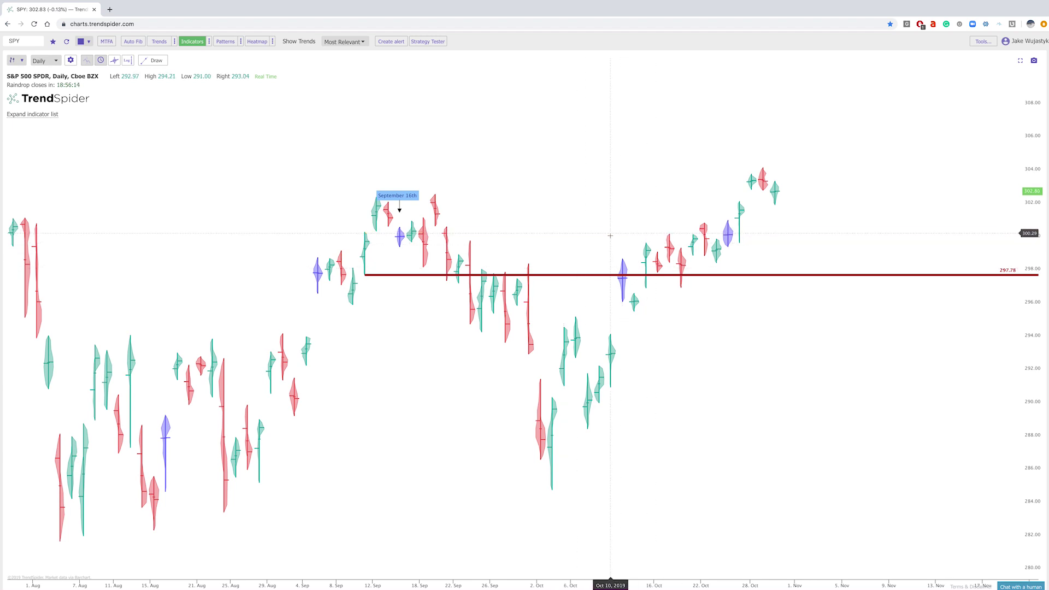
key(ctrl+z)
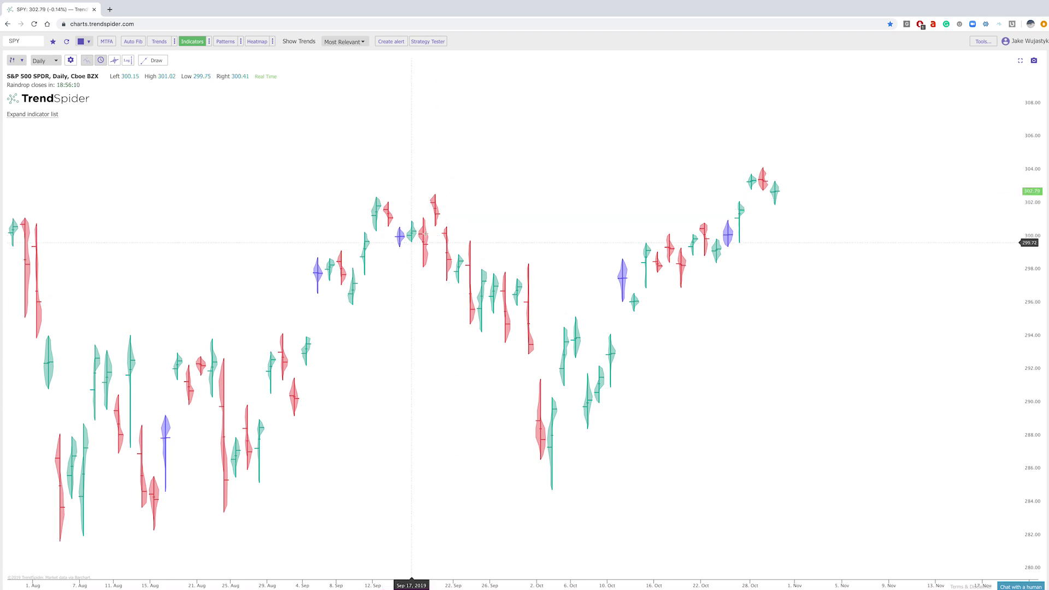
In Strategy Tester, replace the ADX entry condition with a Raindrop/Blue Doji candlestick pattern
click(423, 44)
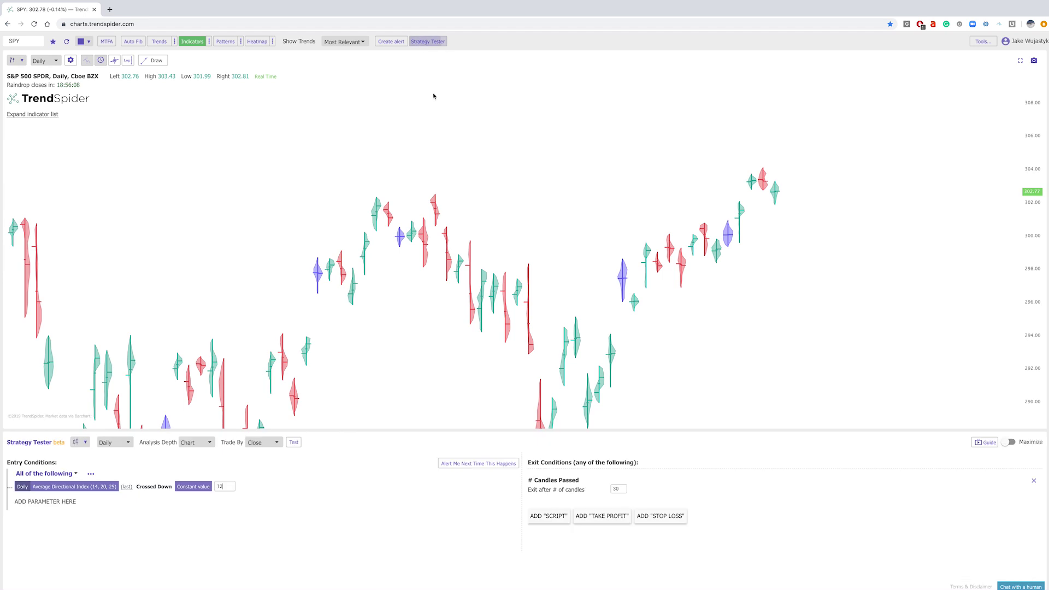
click(511, 487)
click(33, 490)
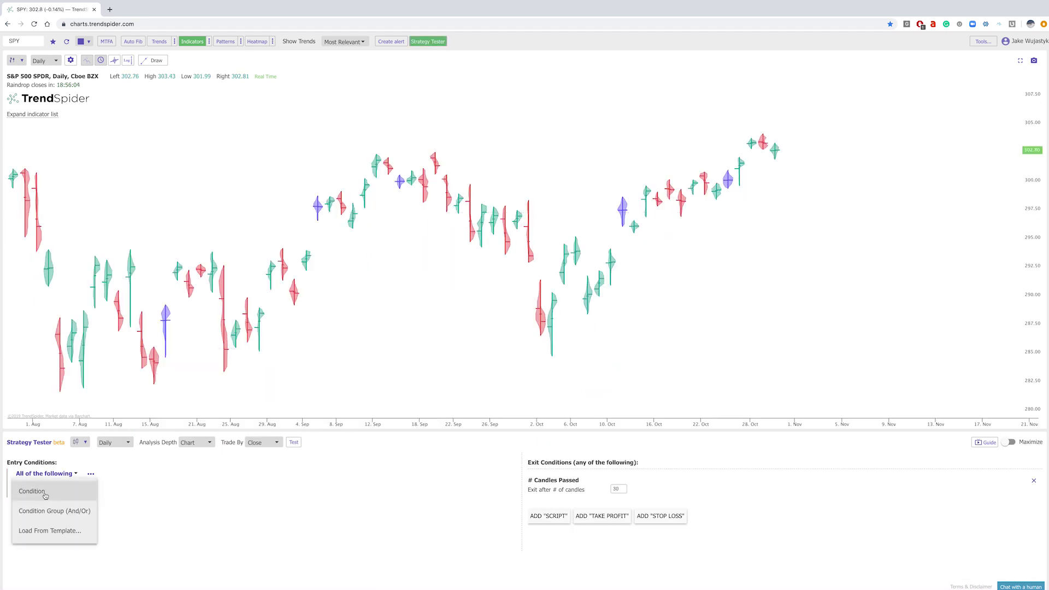
click(34, 491)
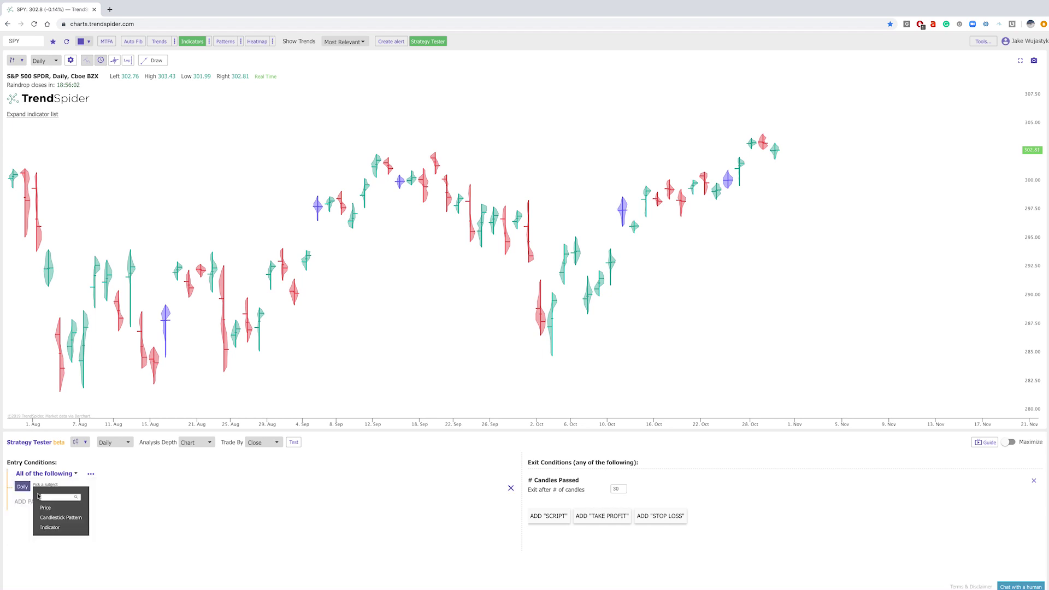
click(60, 518)
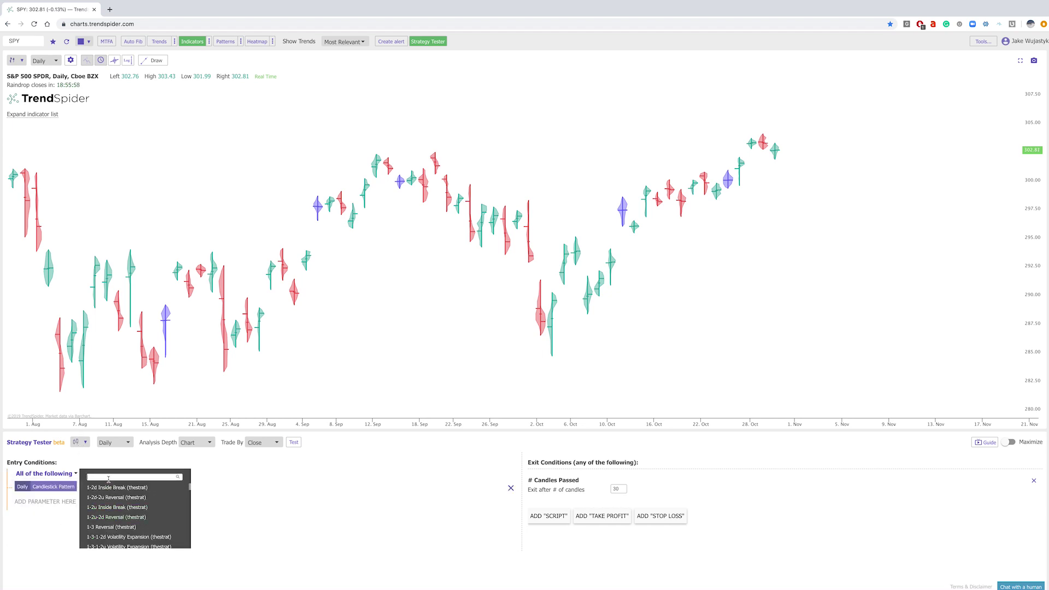
click(140, 499)
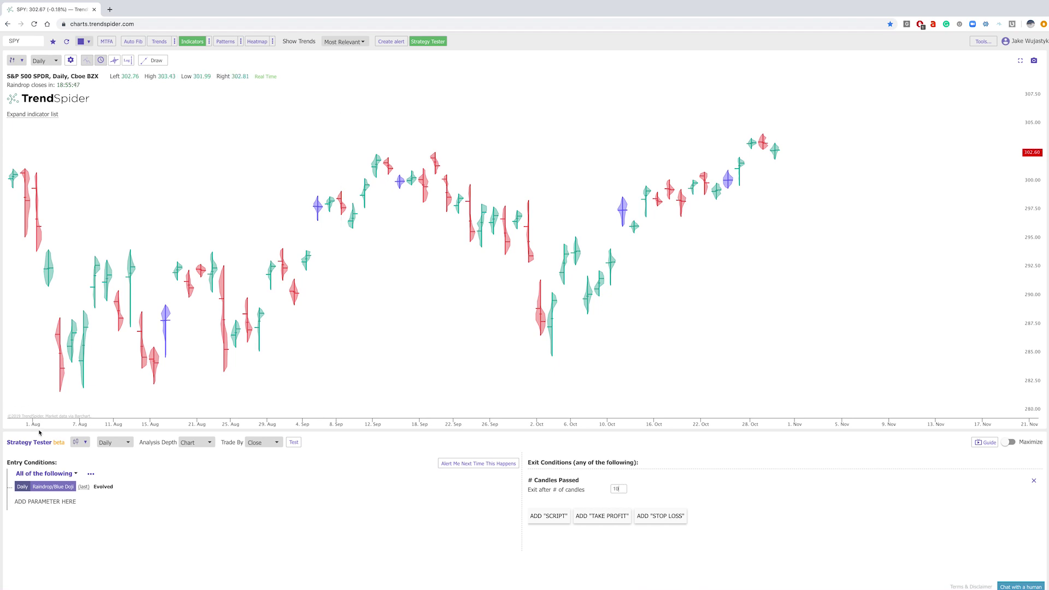
Set the test chart type to Raindrop and run the backtest
click(79, 442)
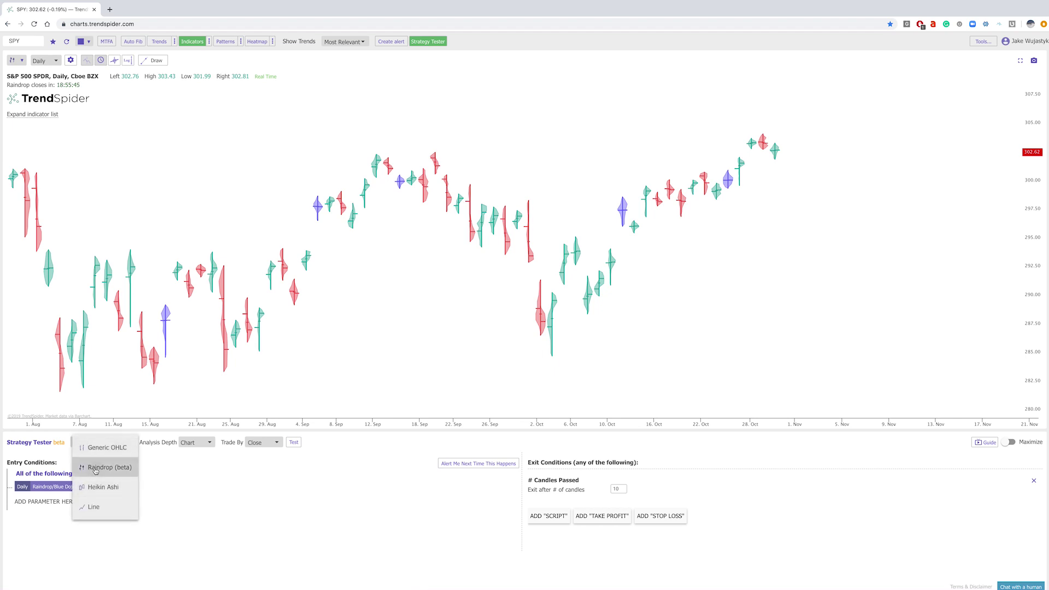
click(98, 467)
click(293, 442)
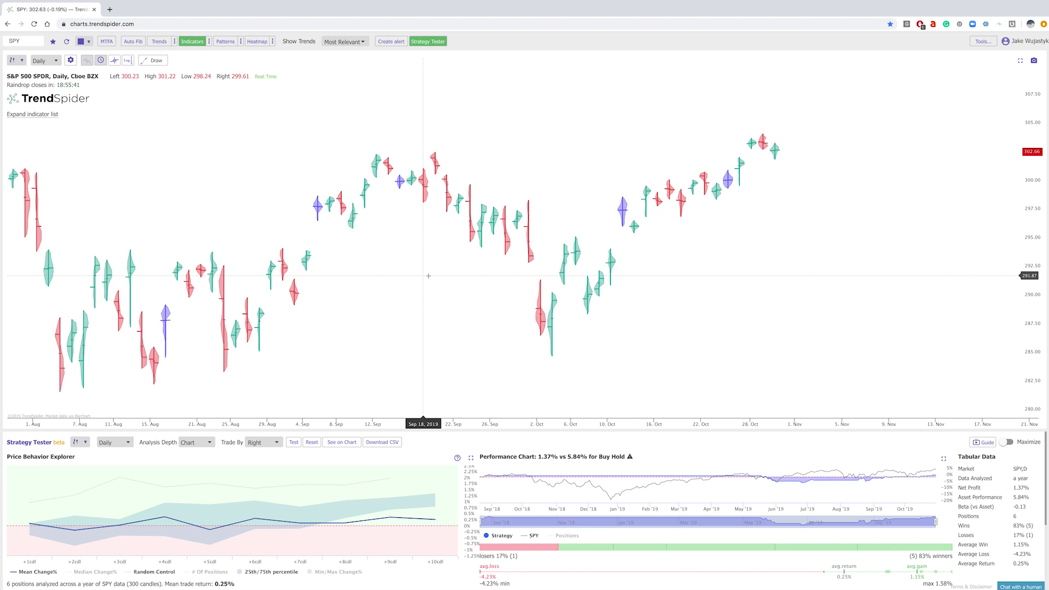
Plot the backtest entries and 10-candle exits on the chart, rescaled back to late May
scroll(410, 259, left, 5)
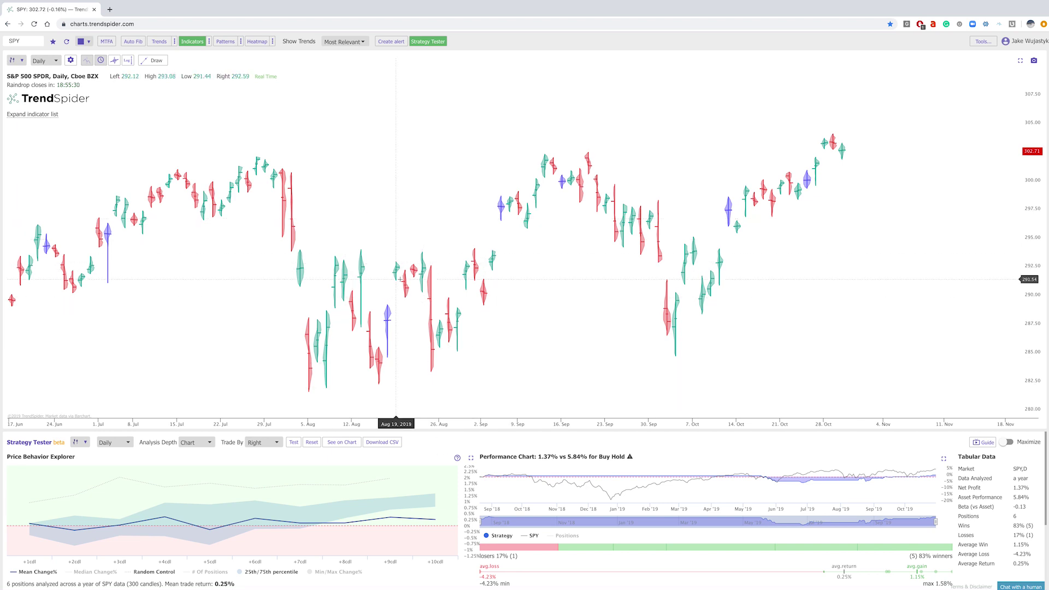
click(342, 442)
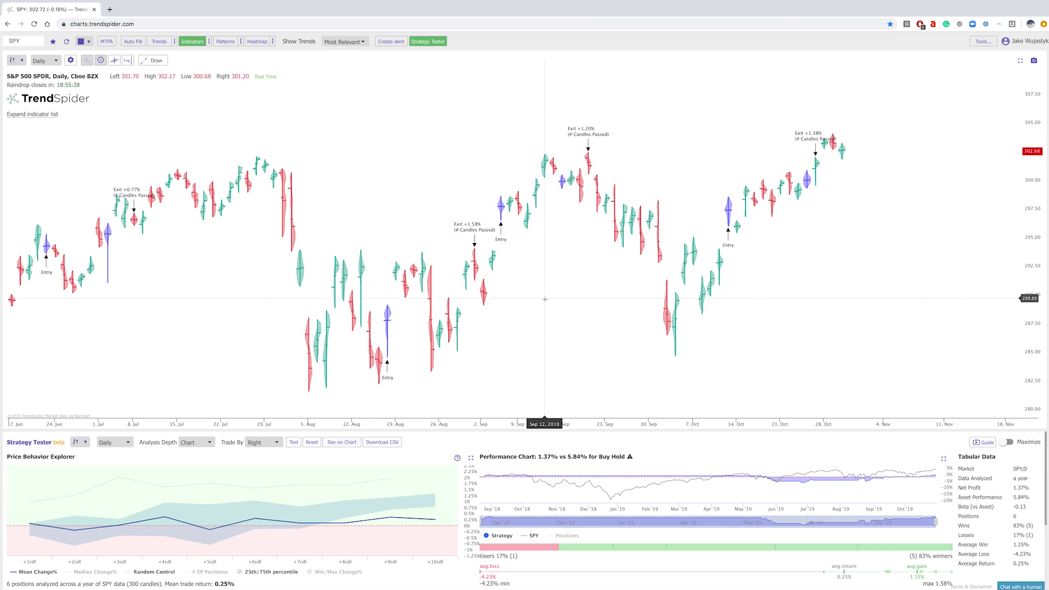
scroll(544, 300, down, 2)
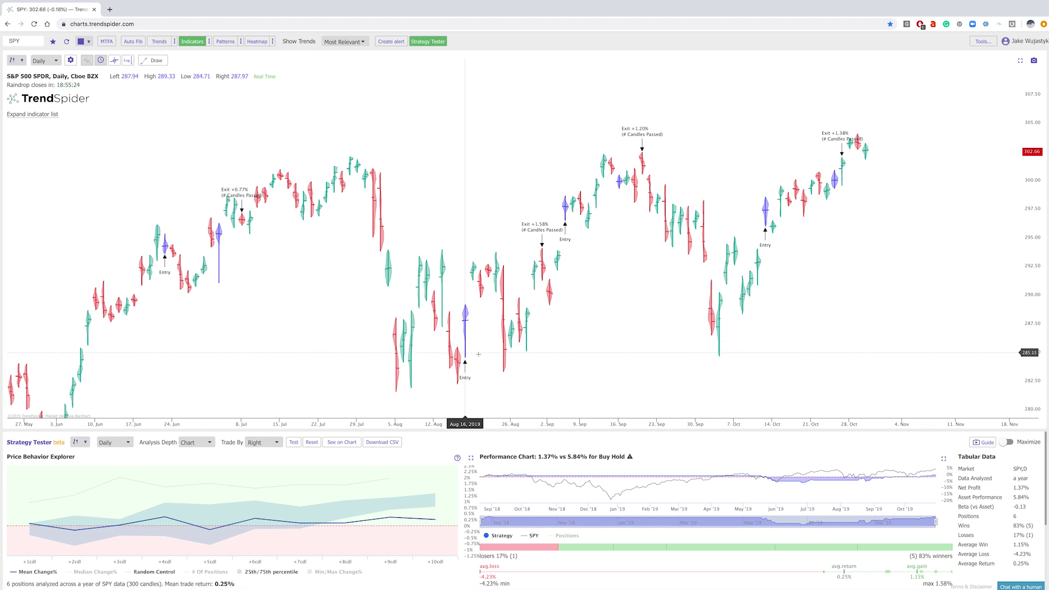
drag(1037, 248, 1036, 268)
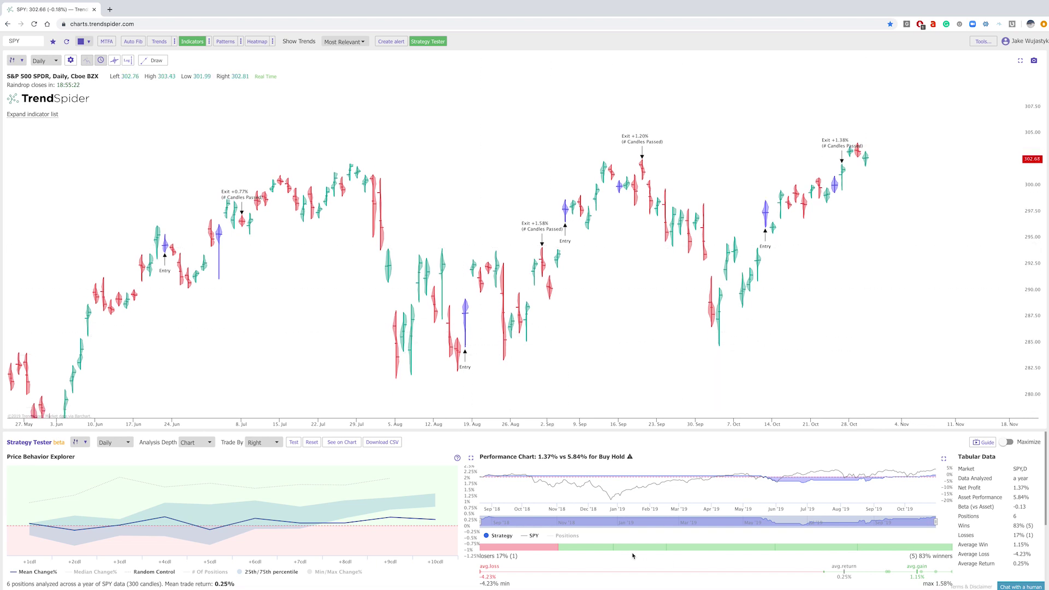
scroll(634, 554, down, 2)
double_click(618, 549)
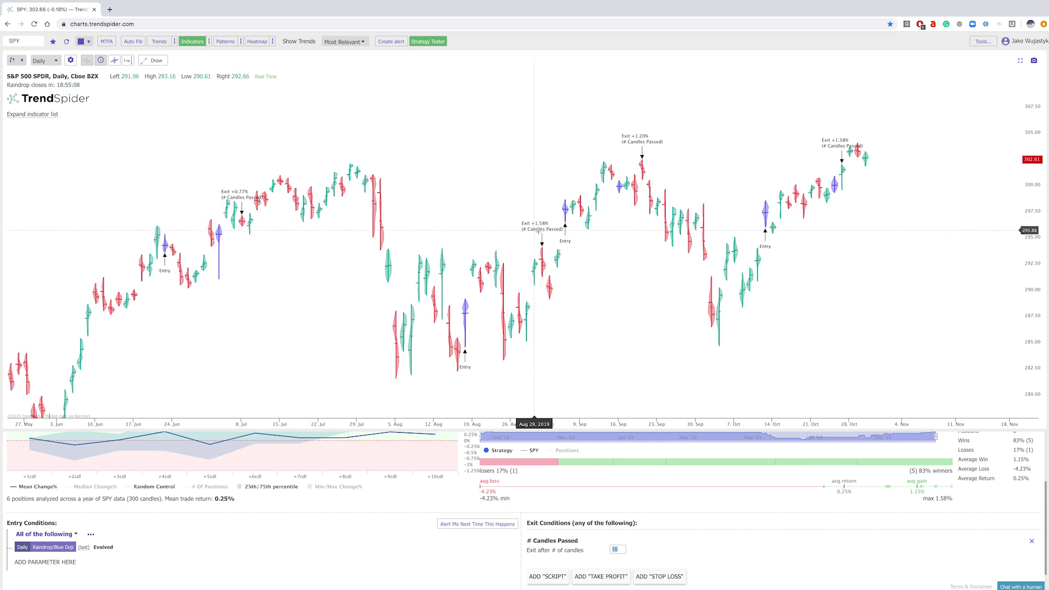
drag(1031, 203, 866, 256)
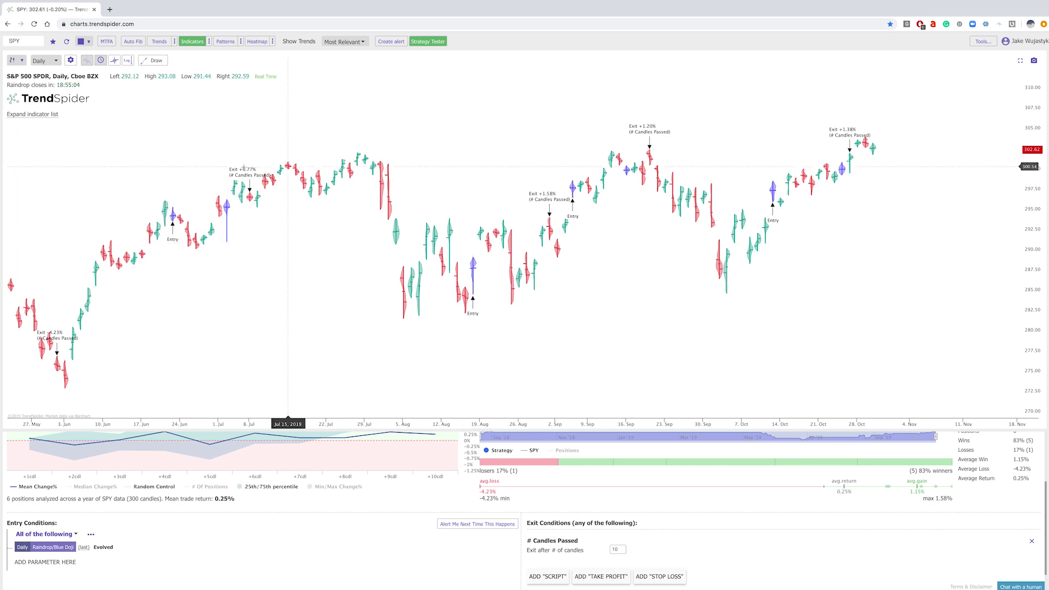
click(15, 64)
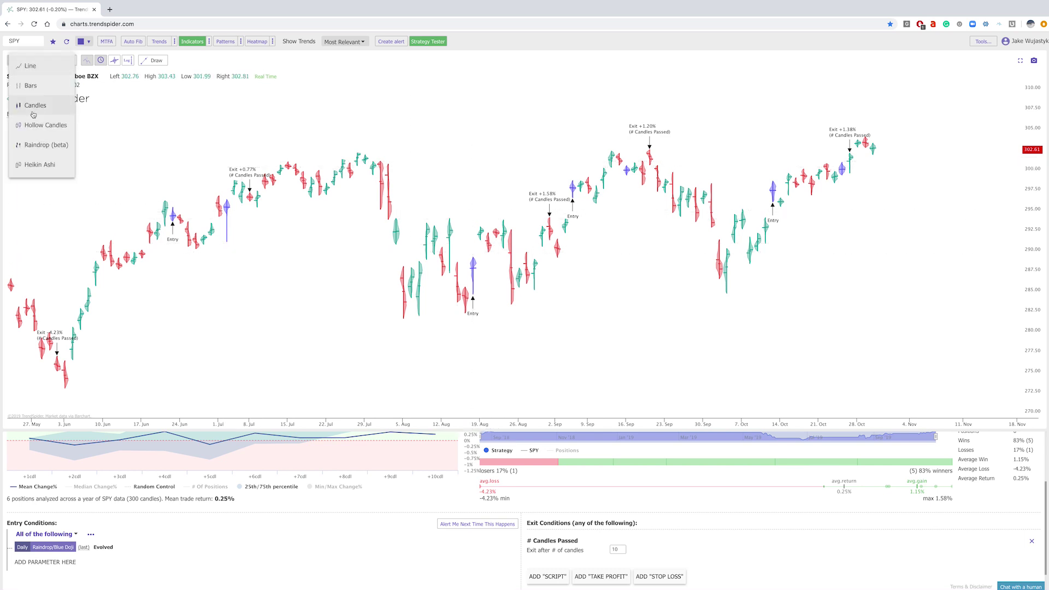
Switch the SPY chart to Hollow Candles and open the candlestick patterns list
click(33, 123)
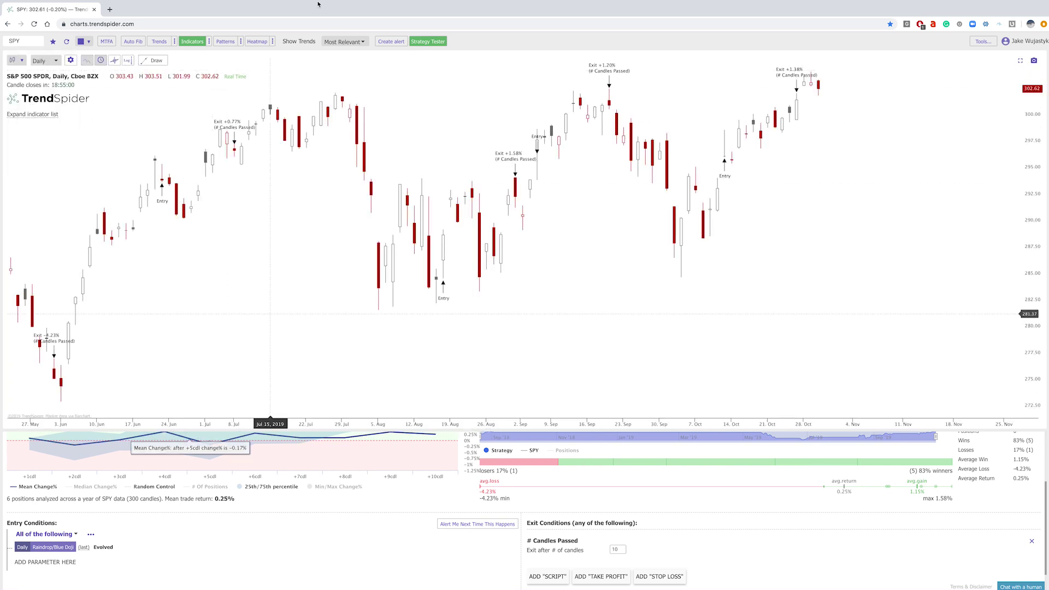
click(226, 41)
click(241, 42)
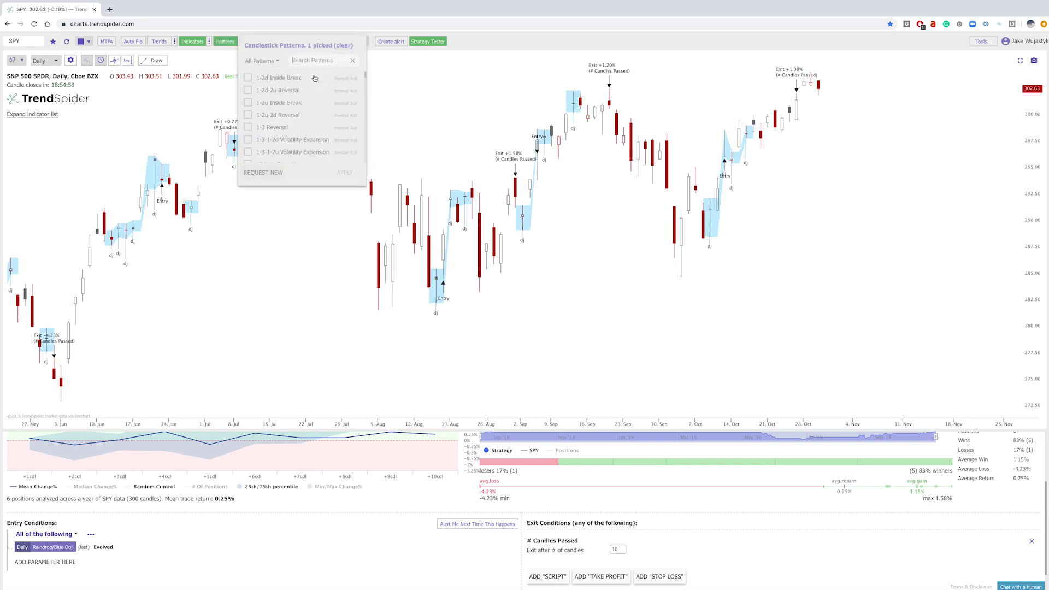
scroll(307, 108, down, 5)
scroll(308, 110, down, 10)
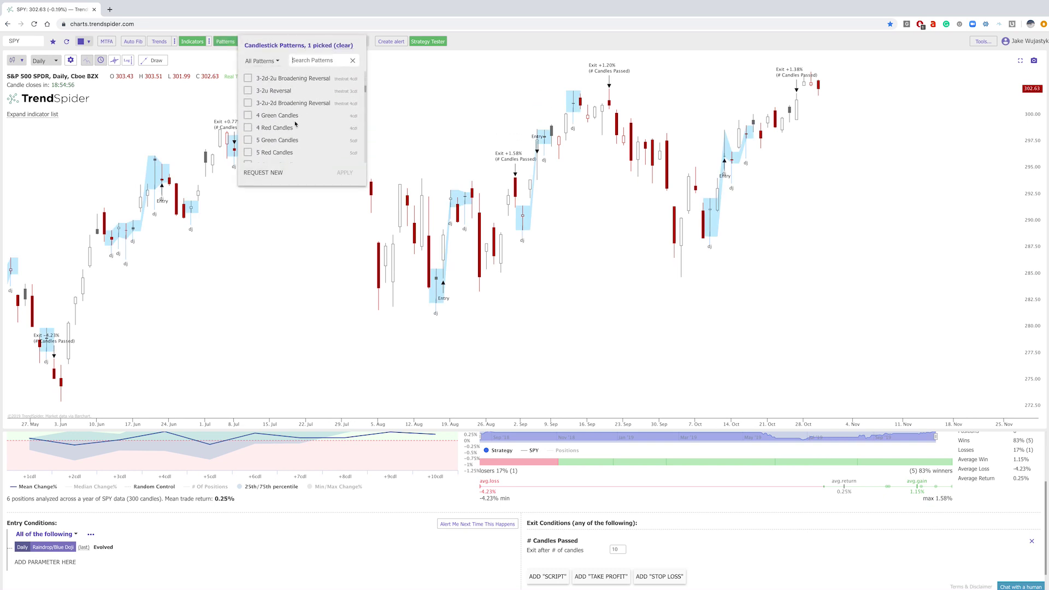
scroll(290, 127, up, 1)
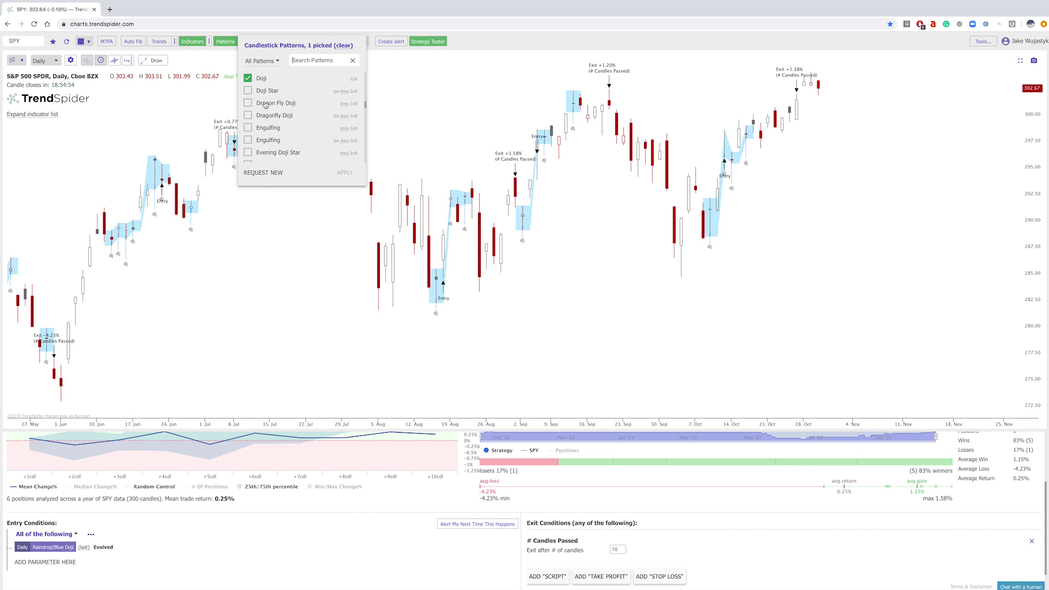
Replace the Doji pattern with 6 Green Candles and apply the selection
click(248, 88)
scroll(288, 95, up, 1)
scroll(288, 94, up, 5)
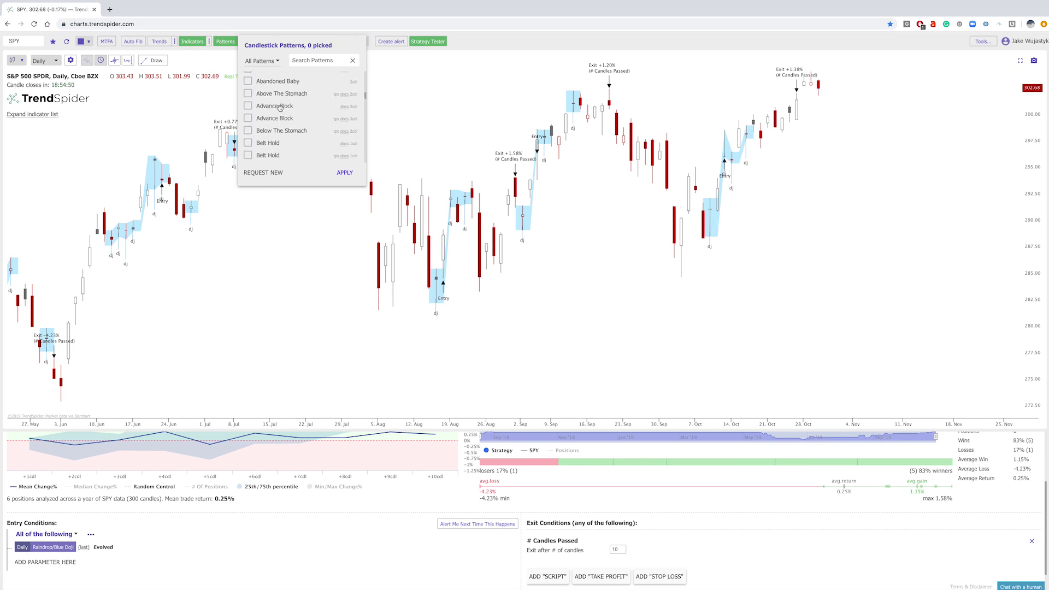
scroll(273, 112, up, 3)
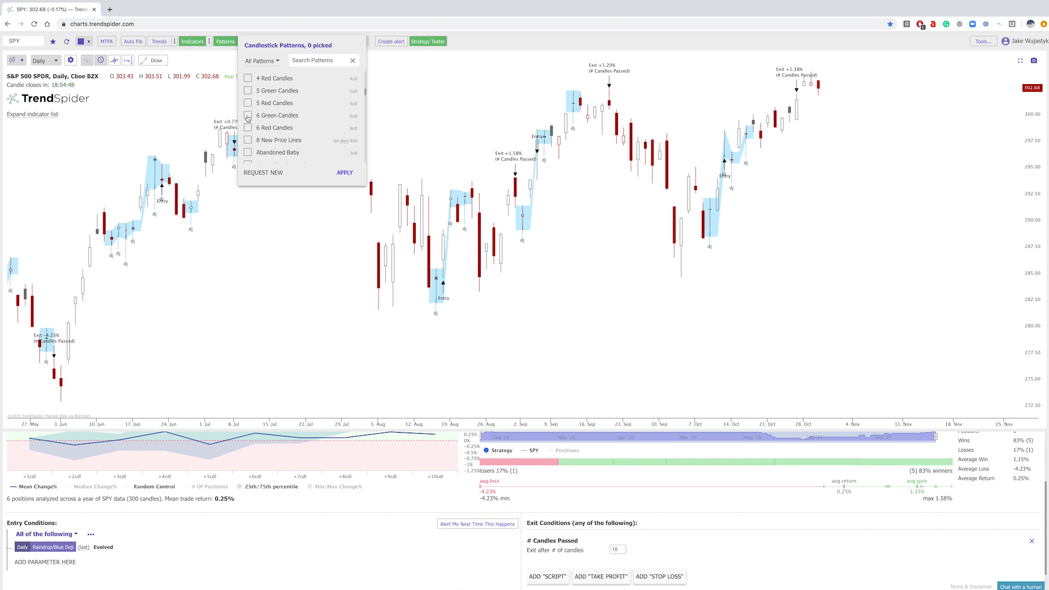
click(248, 116)
click(345, 172)
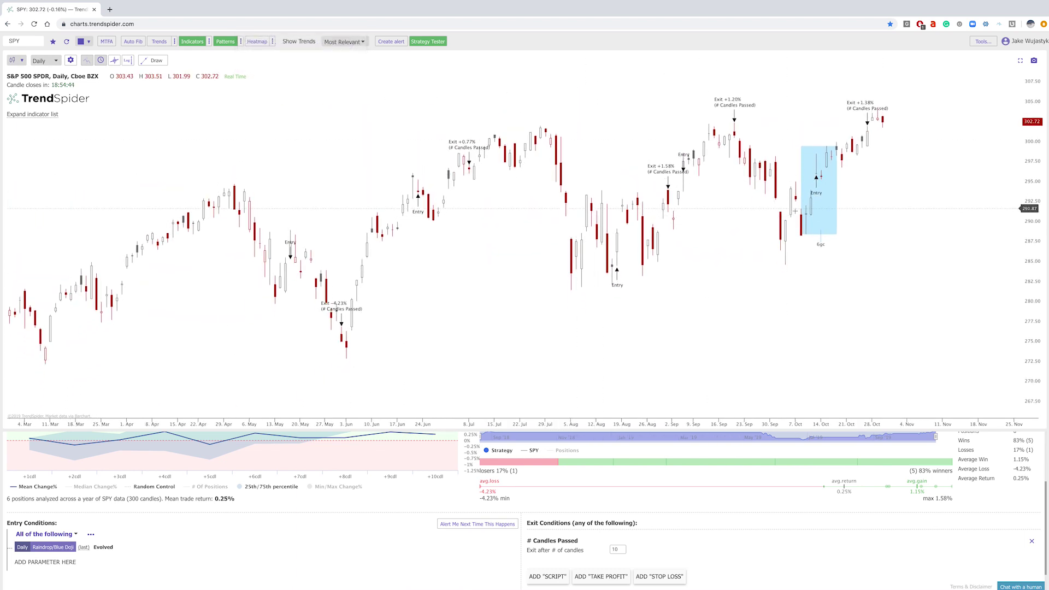
Zoom out the SPY chart so the date axis spans November to November
scroll(796, 210, down, 3)
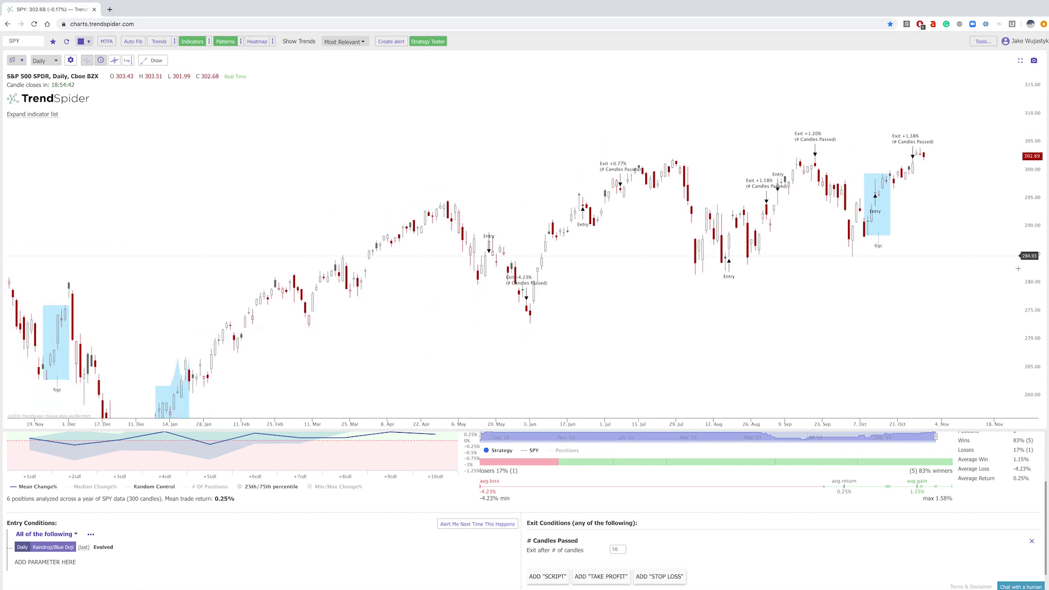